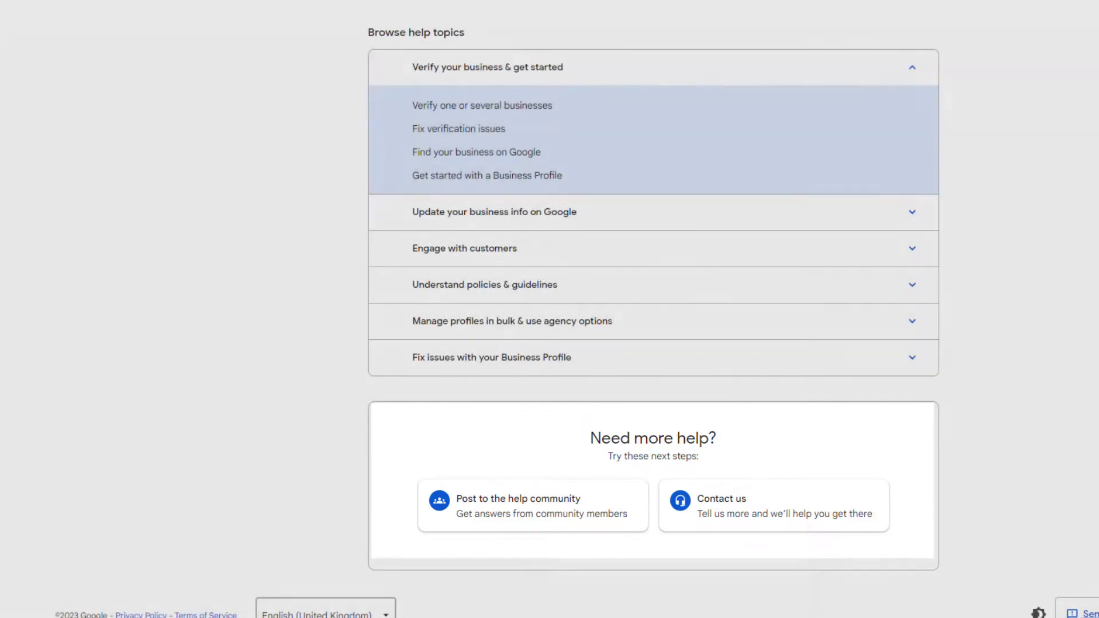
Open the Contact us support form from the help centre's Need more help? section.
{"action": "scroll", "coordinate": [653, 309], "scroll_direction": "up", "scroll_amount": 5}
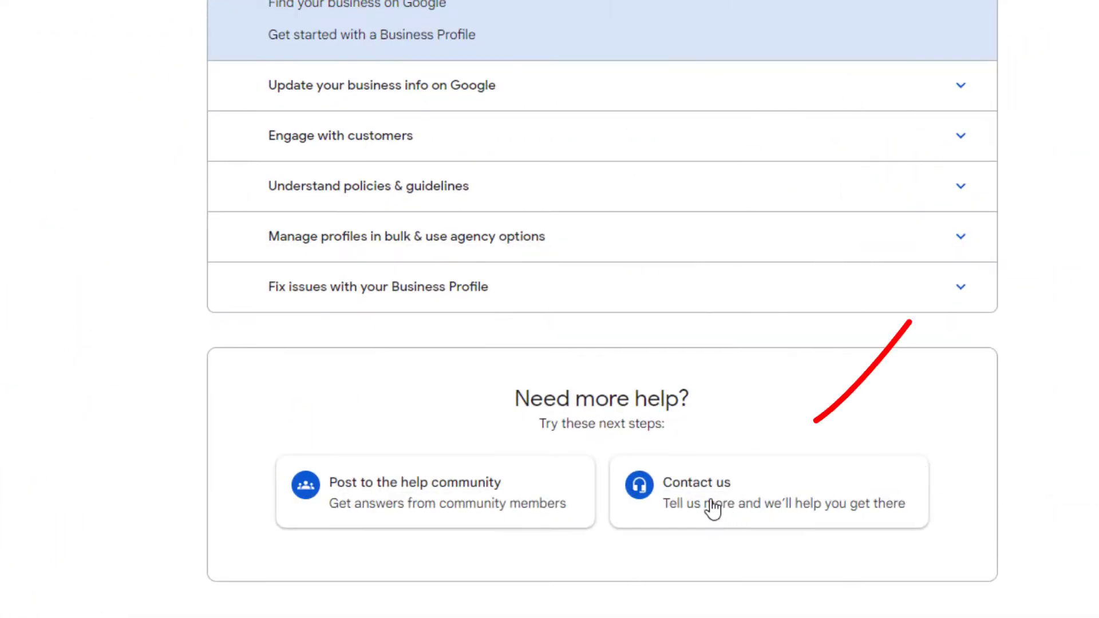
{"action": "left_click", "coordinate": [711, 507]}
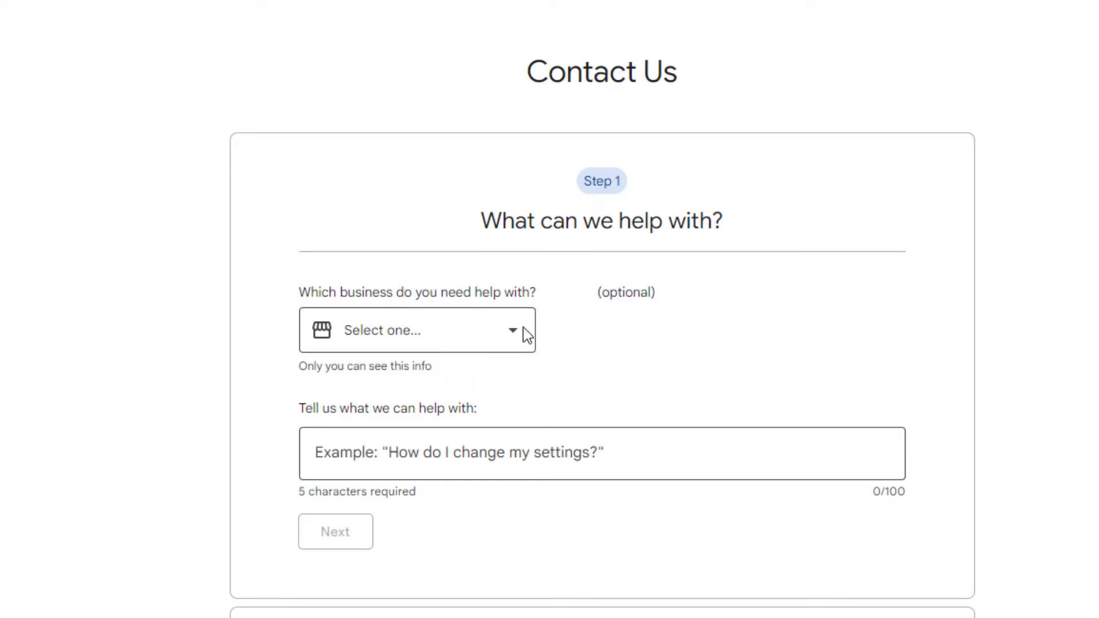
Choose LeapFrog Web Design, describe the issue as 'missing reviews', categorise it as Review missing, and continue.
{"action": "left_click", "coordinate": [515, 327]}
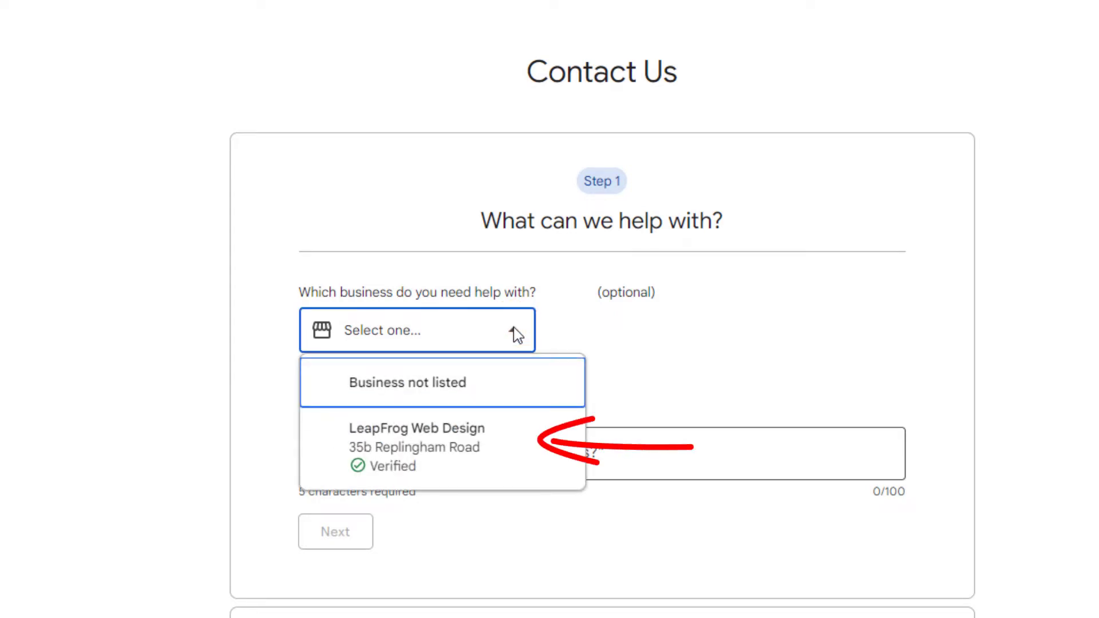
{"action": "left_click", "coordinate": [456, 446]}
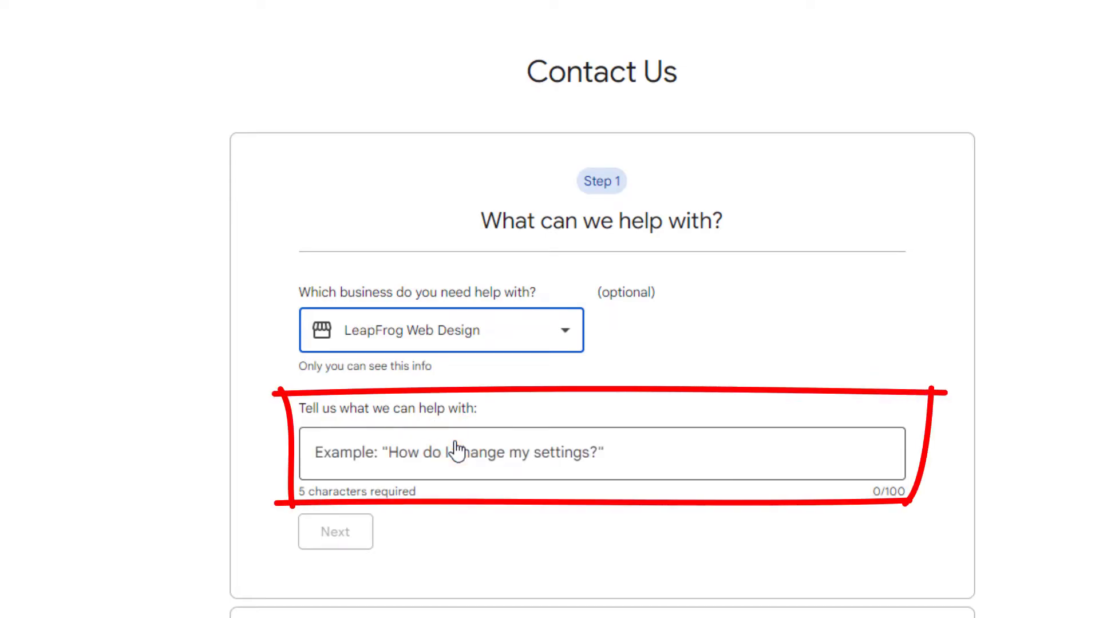
{"action": "left_click", "coordinate": [410, 458]}
{"action": "type", "text": "missing reviews"}
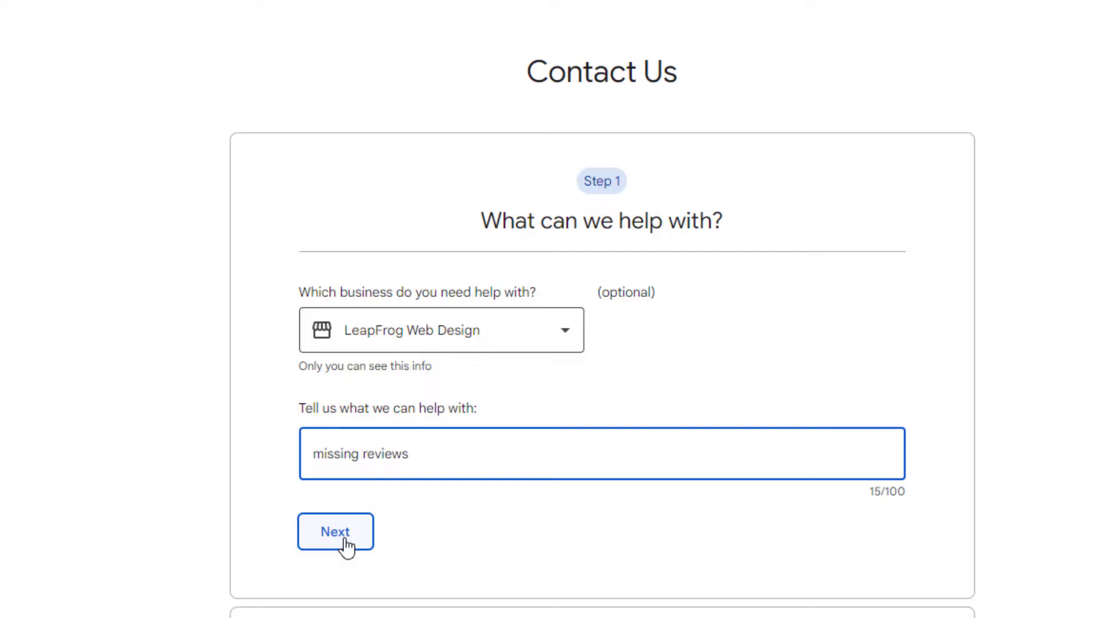
{"action": "left_click", "coordinate": [338, 537]}
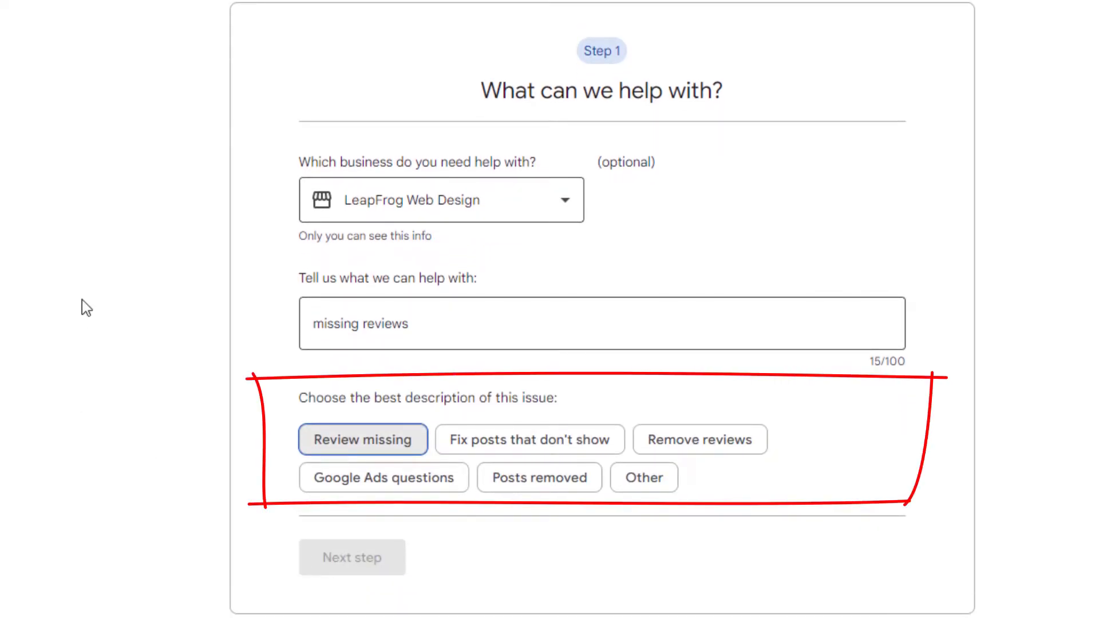
{"action": "left_click", "coordinate": [351, 444]}
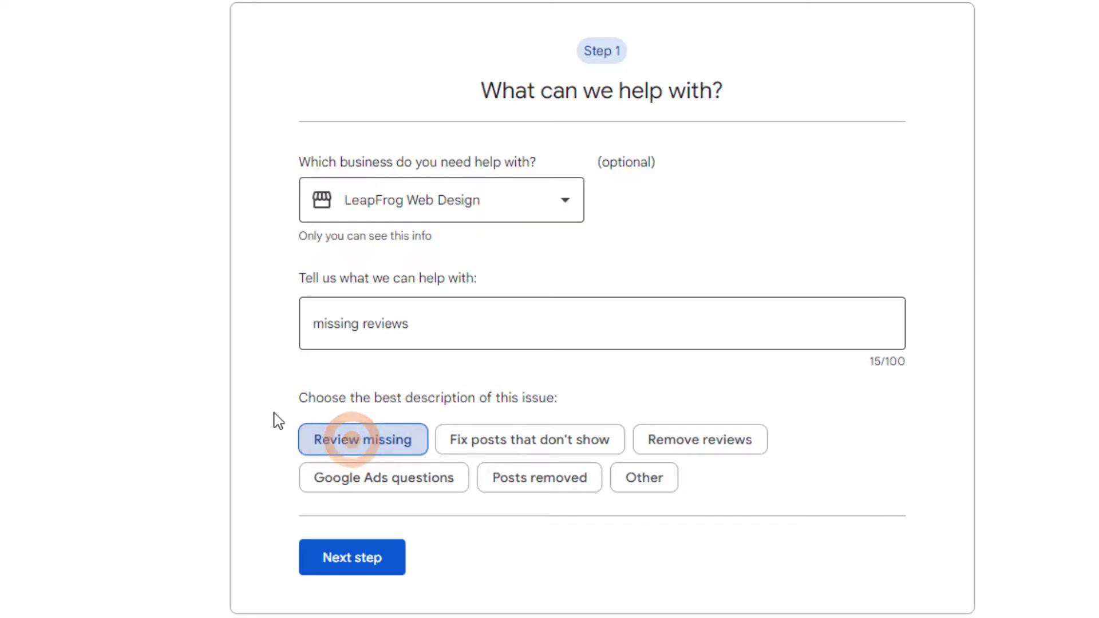
{"action": "left_click", "coordinate": [337, 566]}
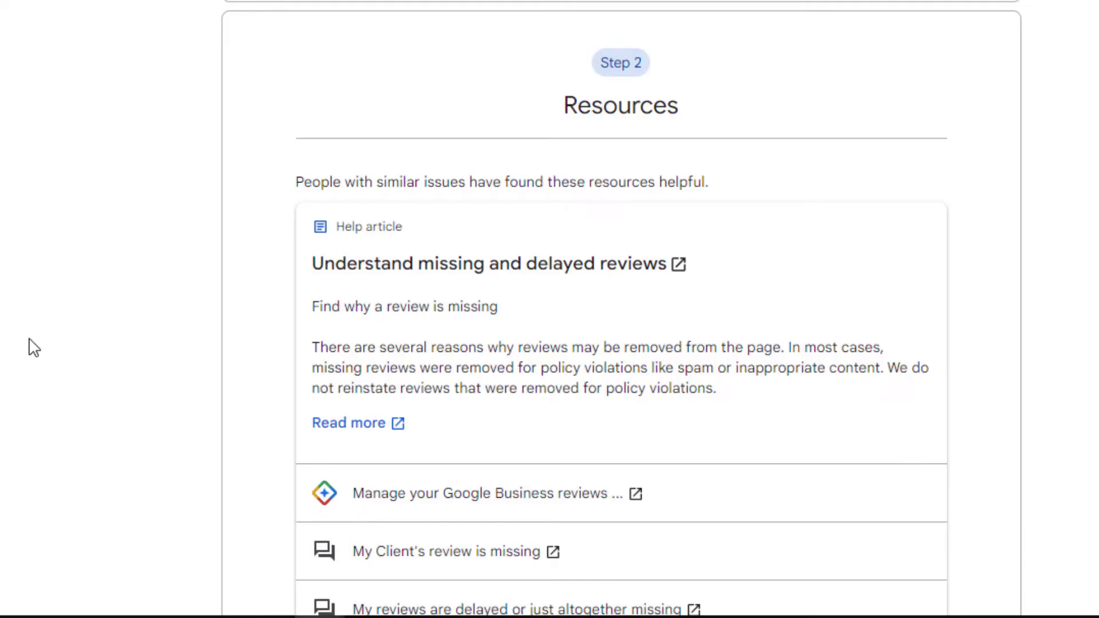
Skip past the suggested resources and choose Email as the contact option.
{"action": "scroll", "coordinate": [32, 346], "scroll_direction": "down", "scroll_amount": 5}
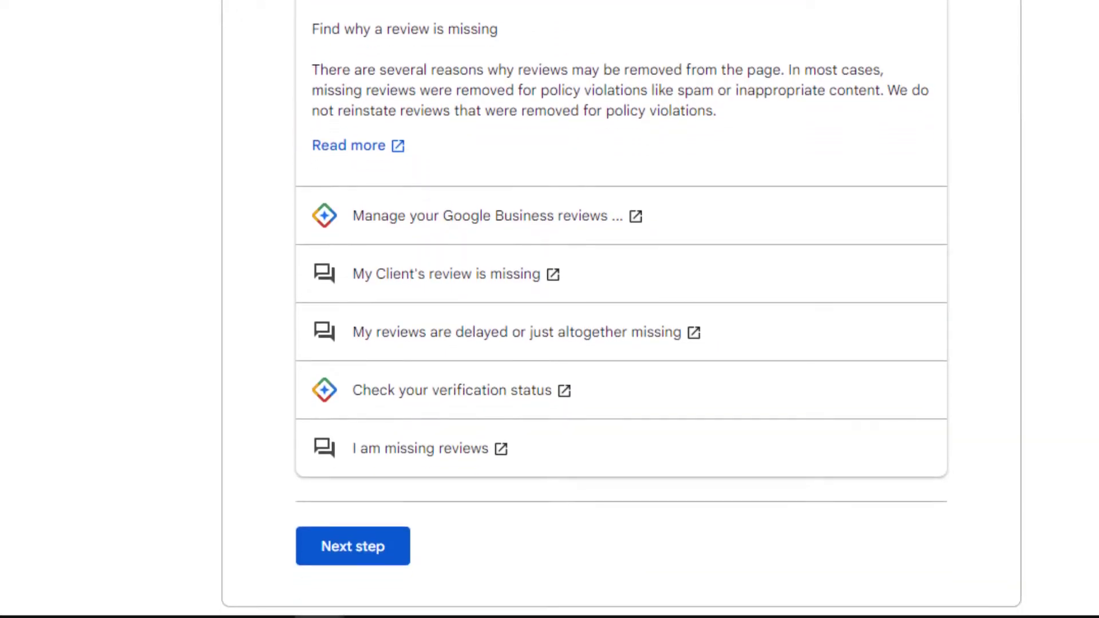
{"action": "scroll", "coordinate": [549, 309], "scroll_direction": "down", "scroll_amount": 2}
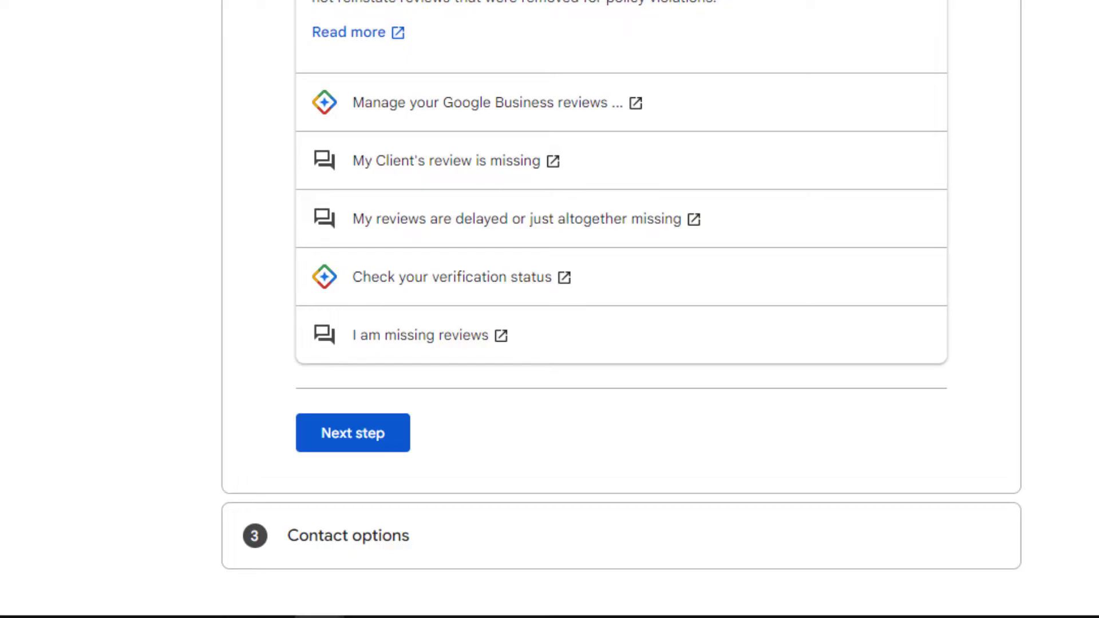
{"action": "left_click", "coordinate": [351, 436]}
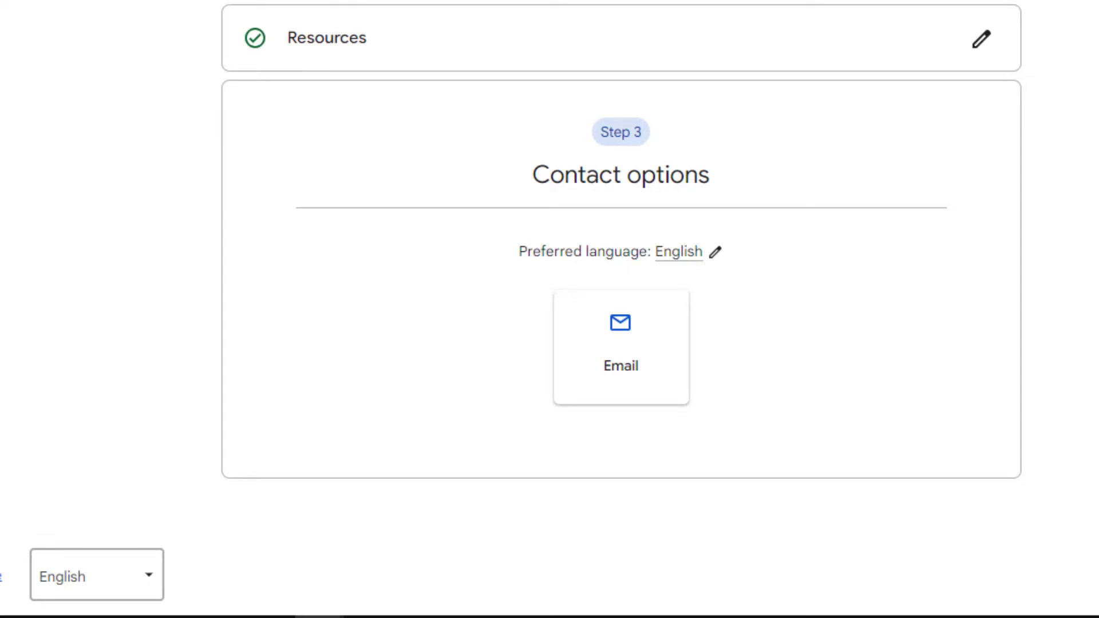
{"action": "left_click", "coordinate": [621, 325]}
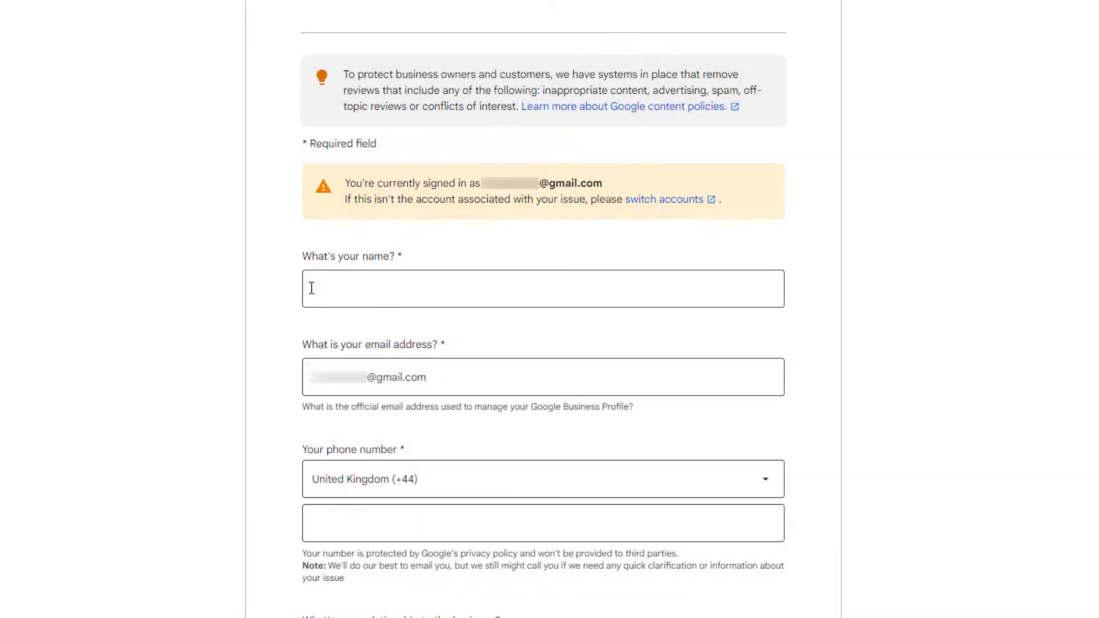
Enter the contact's full name and phone number in the email form.
{"action": "left_click", "coordinate": [312, 288]}
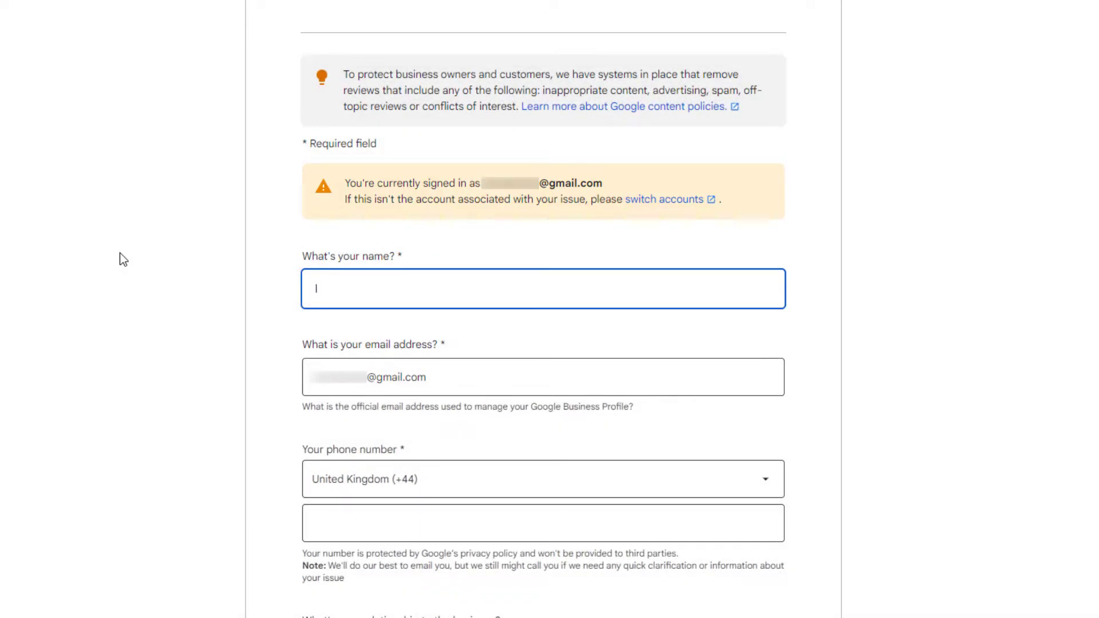
{"action": "scroll", "coordinate": [341, 245], "scroll_direction": "down", "scroll_amount": 5}
{"action": "left_click", "coordinate": [341, 222]}
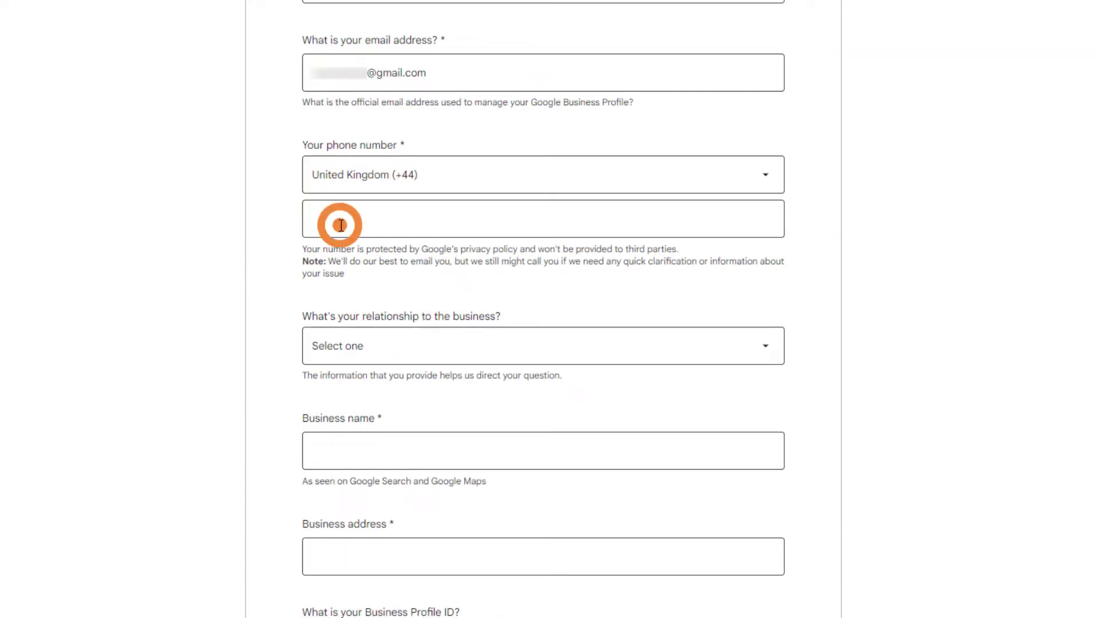
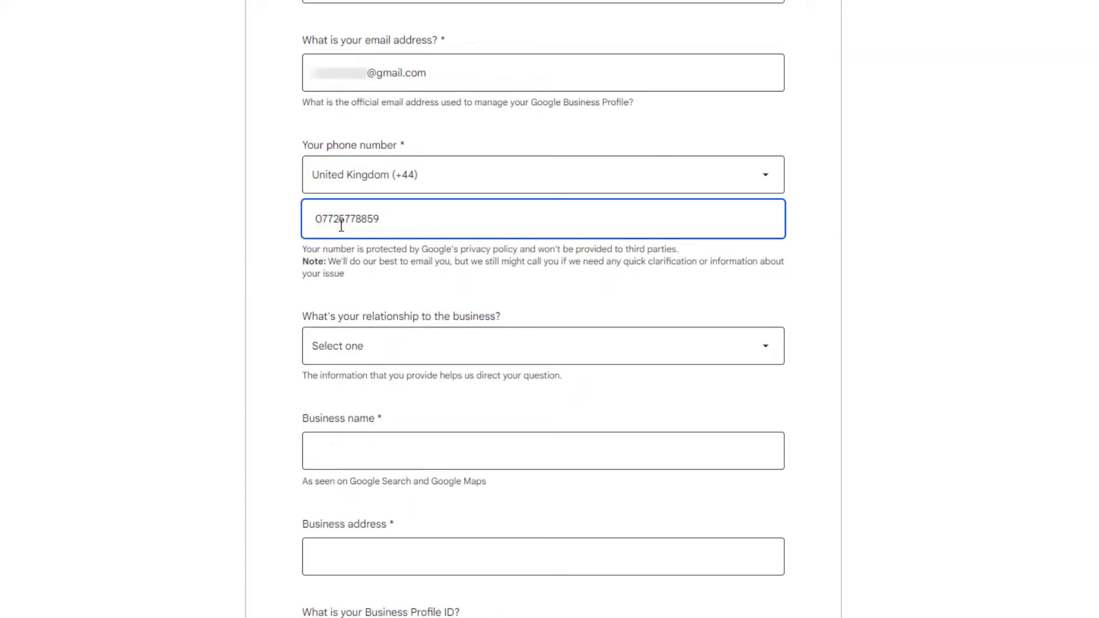
Select 'I own this business', enter business name LeapFrog Web Design, and fill in the business's street address.
{"action": "left_click", "coordinate": [766, 352]}
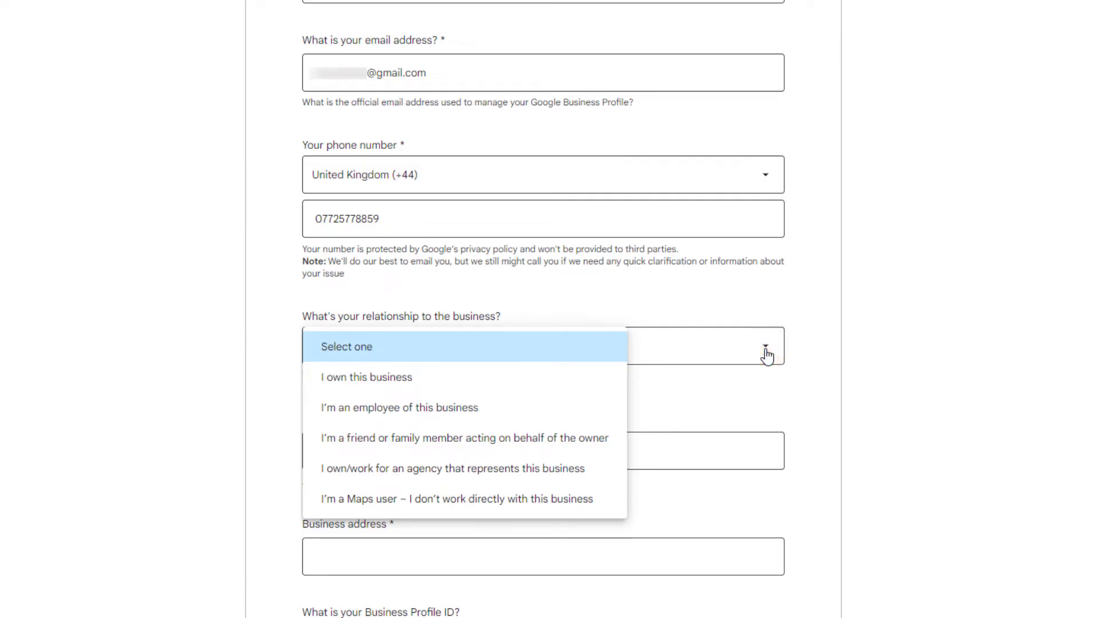
{"action": "left_click", "coordinate": [373, 387]}
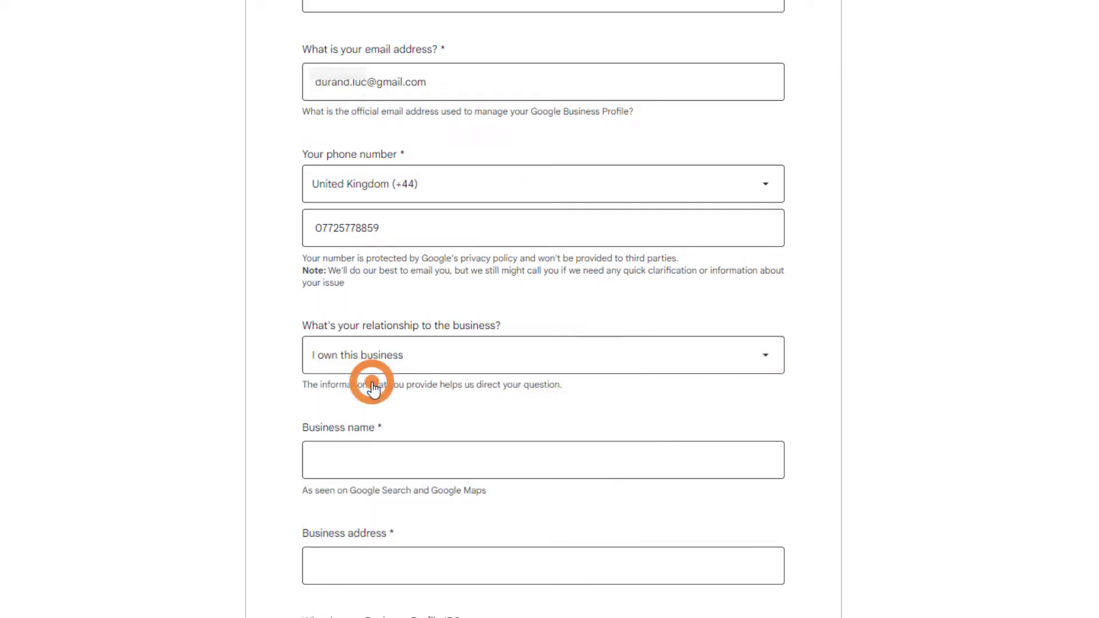
{"action": "scroll", "coordinate": [782, 360], "scroll_direction": "down", "scroll_amount": 5}
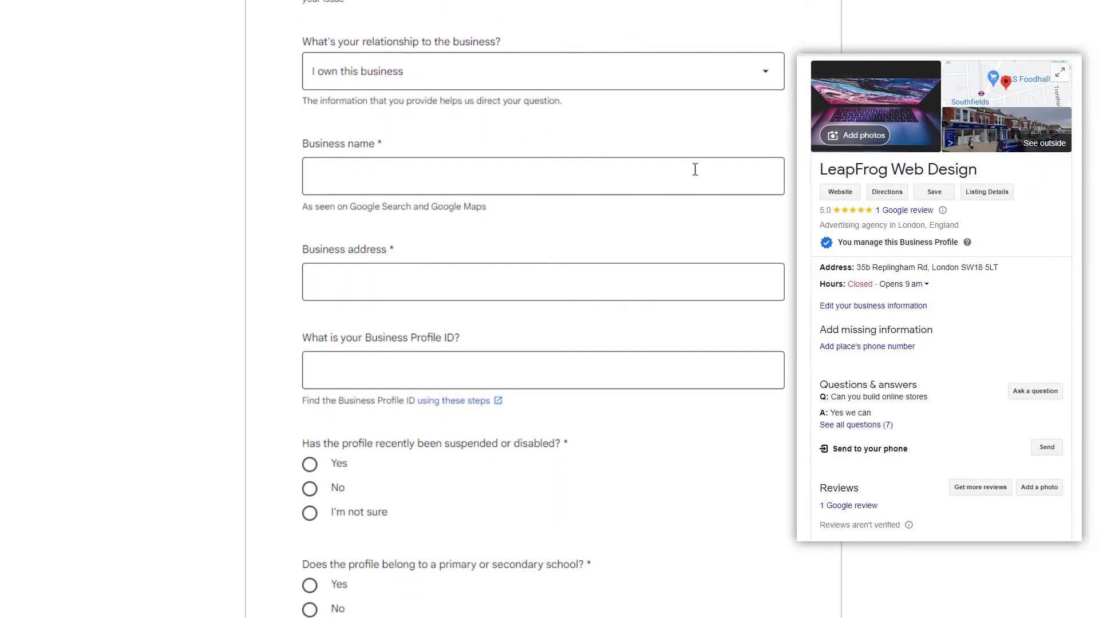
{"action": "left_click", "coordinate": [405, 172]}
{"action": "type", "text": "Lea"}
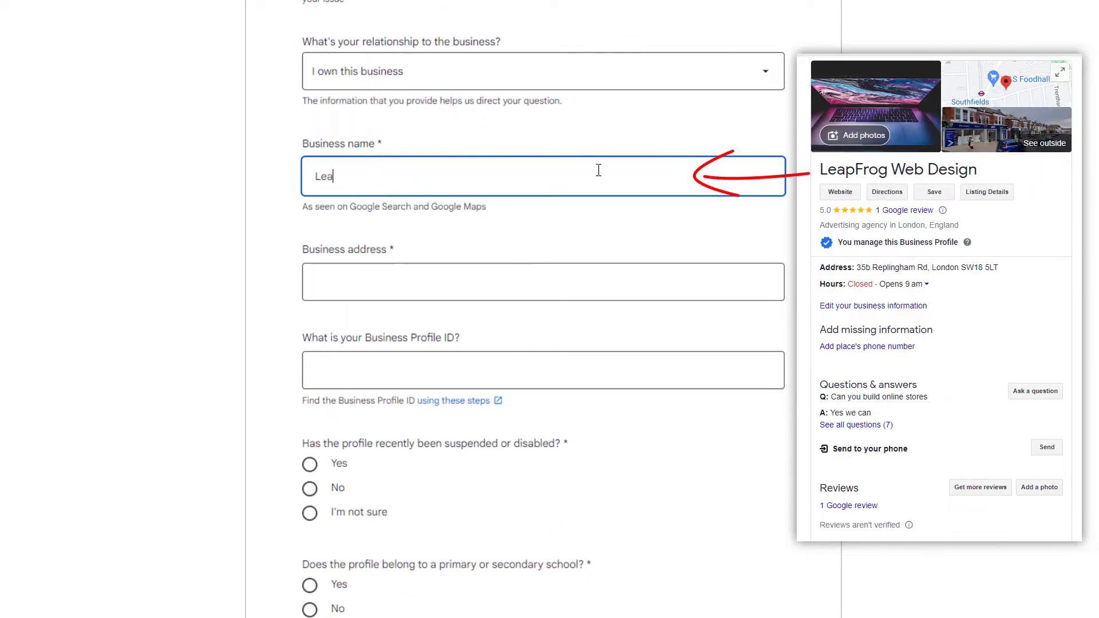
{"action": "type", "text": "pFrog Web Design"}
{"action": "left_click", "coordinate": [344, 282]}
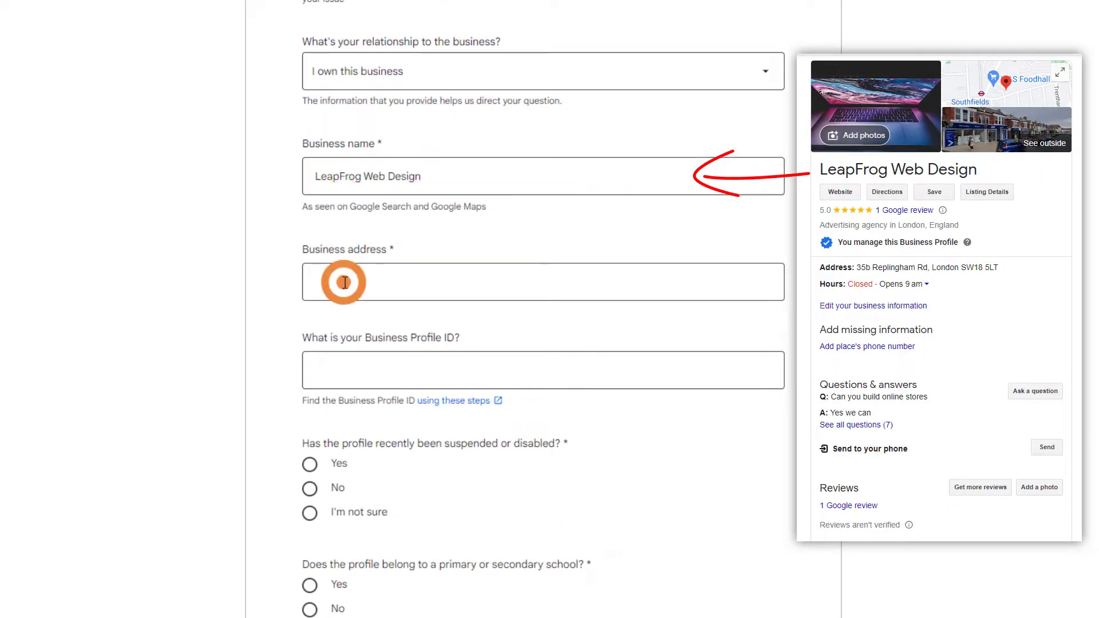
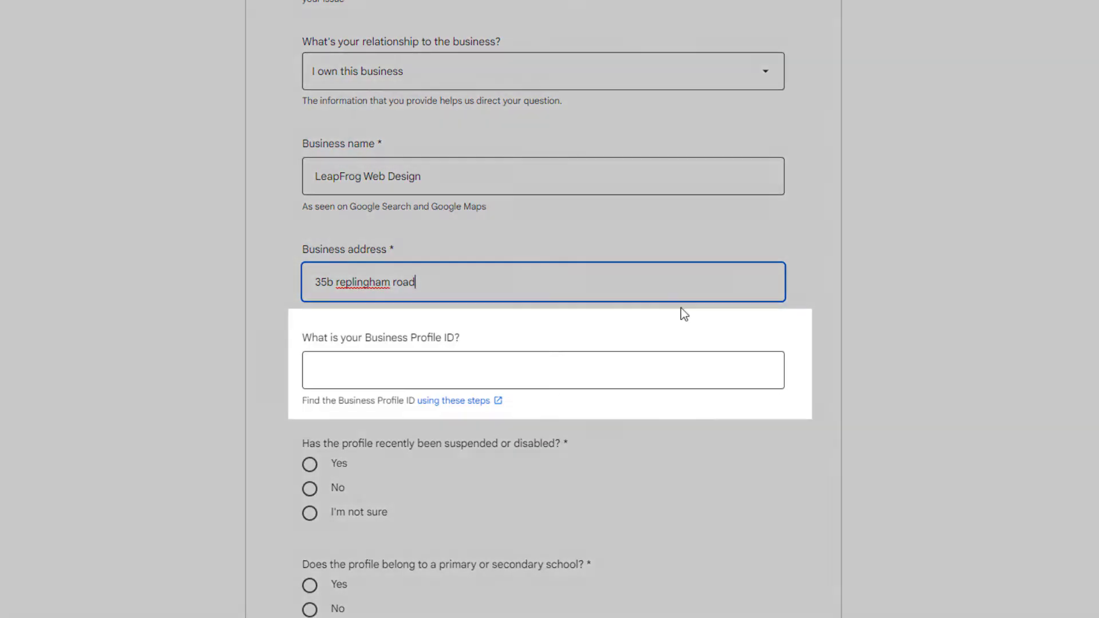
{"action": "left_click", "coordinate": [813, 312]}
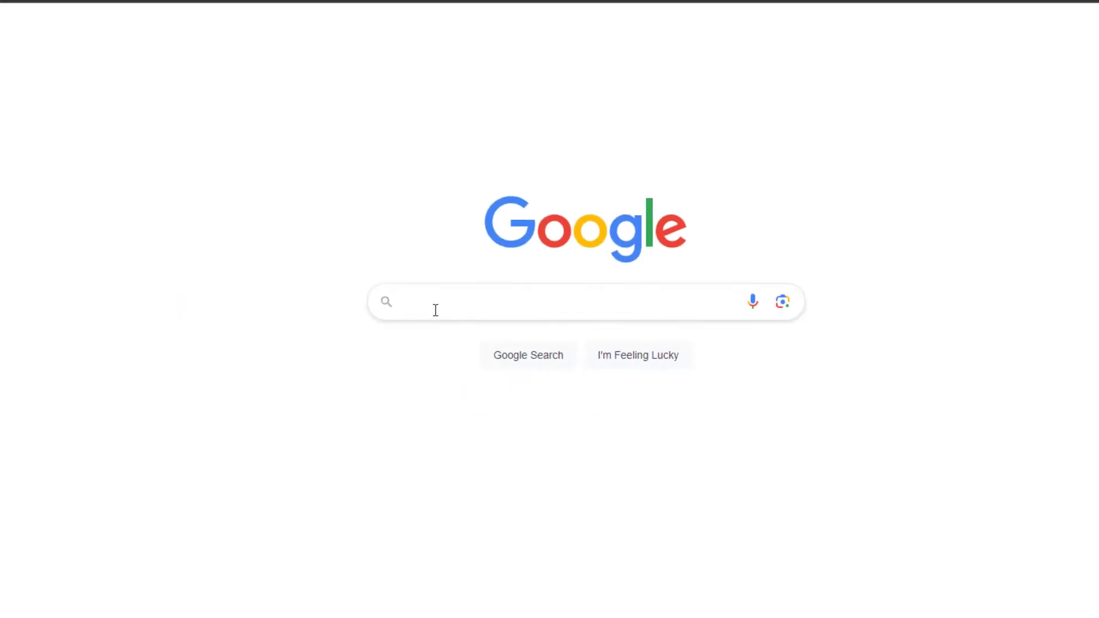
Search 'my business', open LeapFrog Web Design's advanced profile settings, and copy its Business Profile ID.
{"action": "type", "text": "my business"}
{"action": "left_click", "coordinate": [524, 358]}
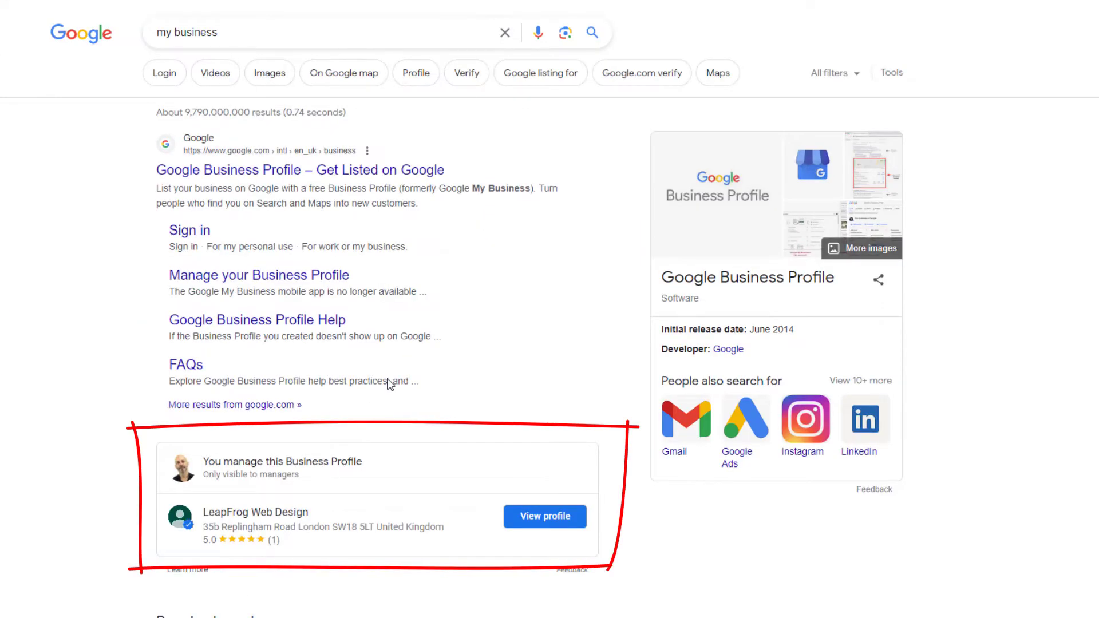
{"action": "left_click", "coordinate": [545, 516]}
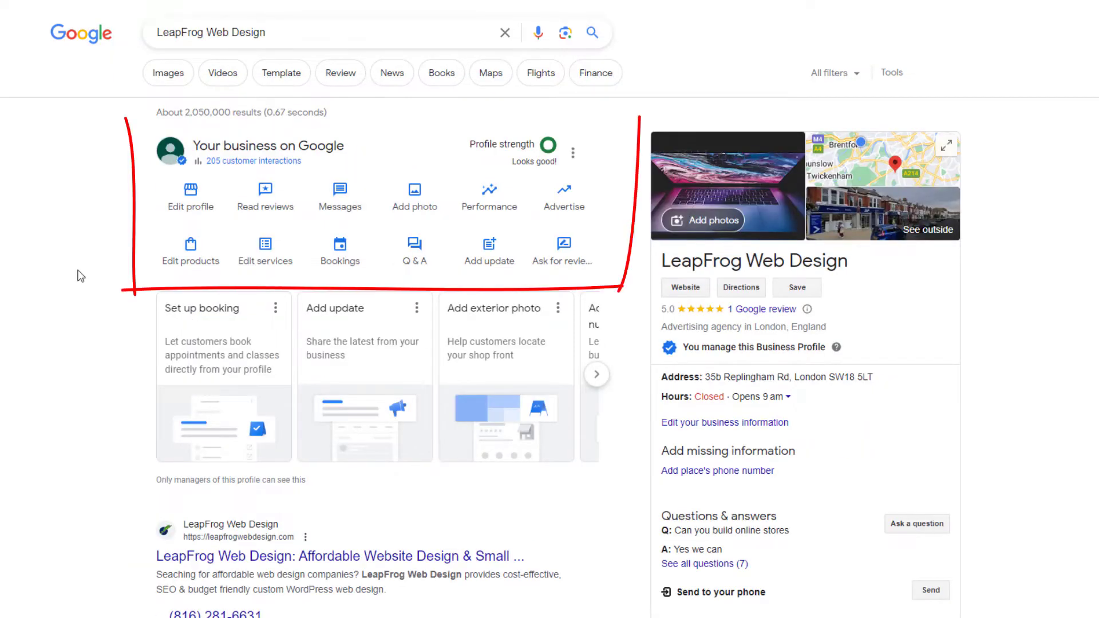
{"action": "left_click", "coordinate": [573, 153]}
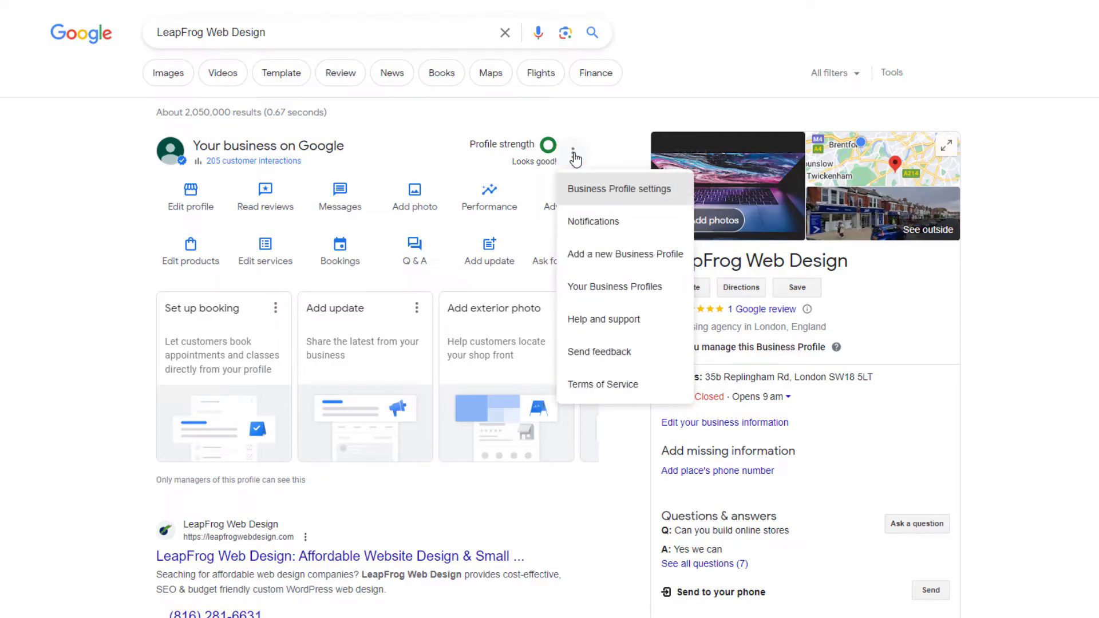
{"action": "left_click", "coordinate": [643, 191]}
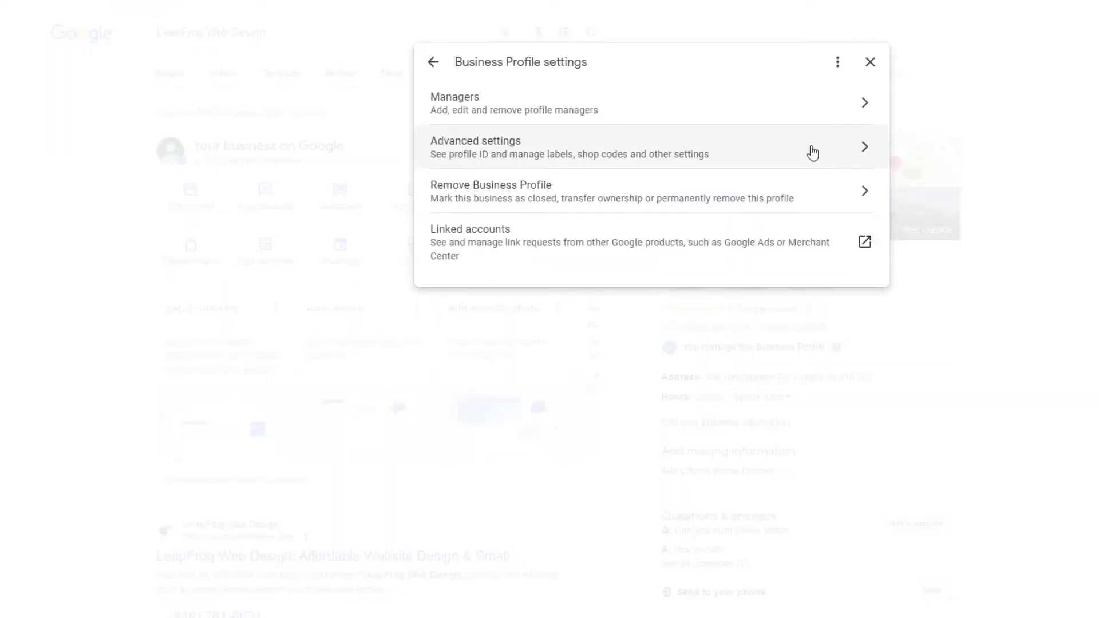
{"action": "left_click", "coordinate": [791, 149]}
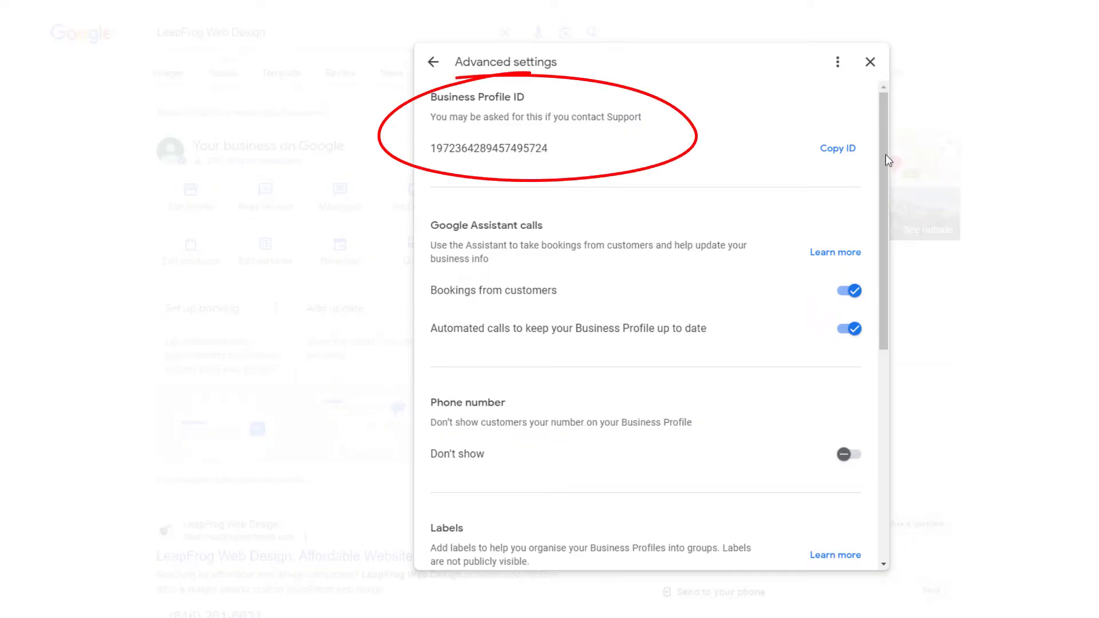
{"action": "left_click", "coordinate": [837, 150]}
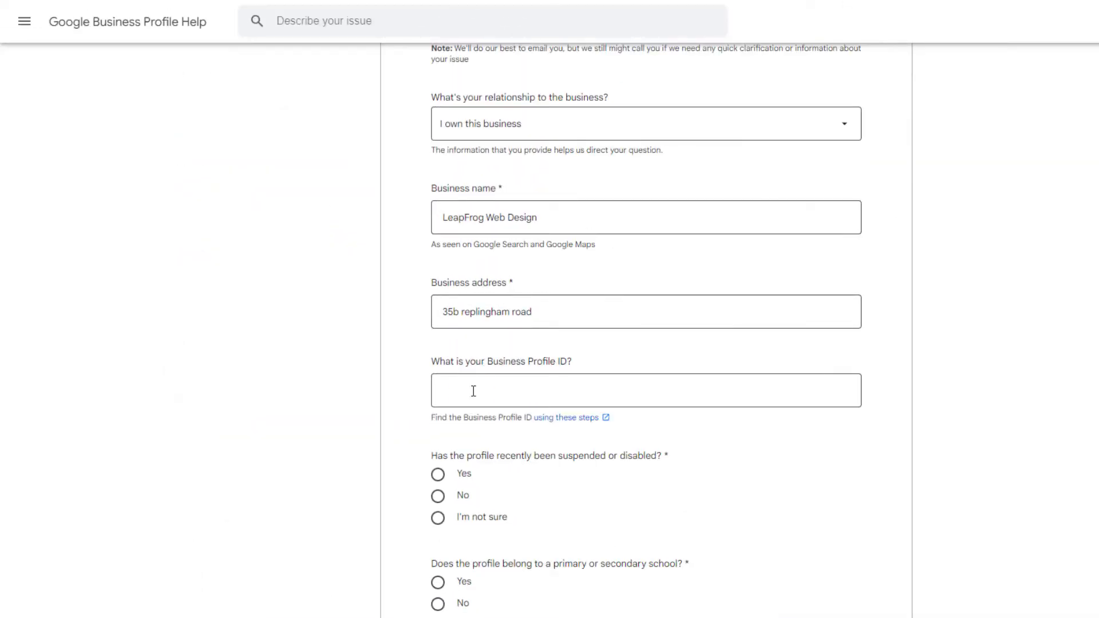
{"action": "left_click", "coordinate": [473, 389]}
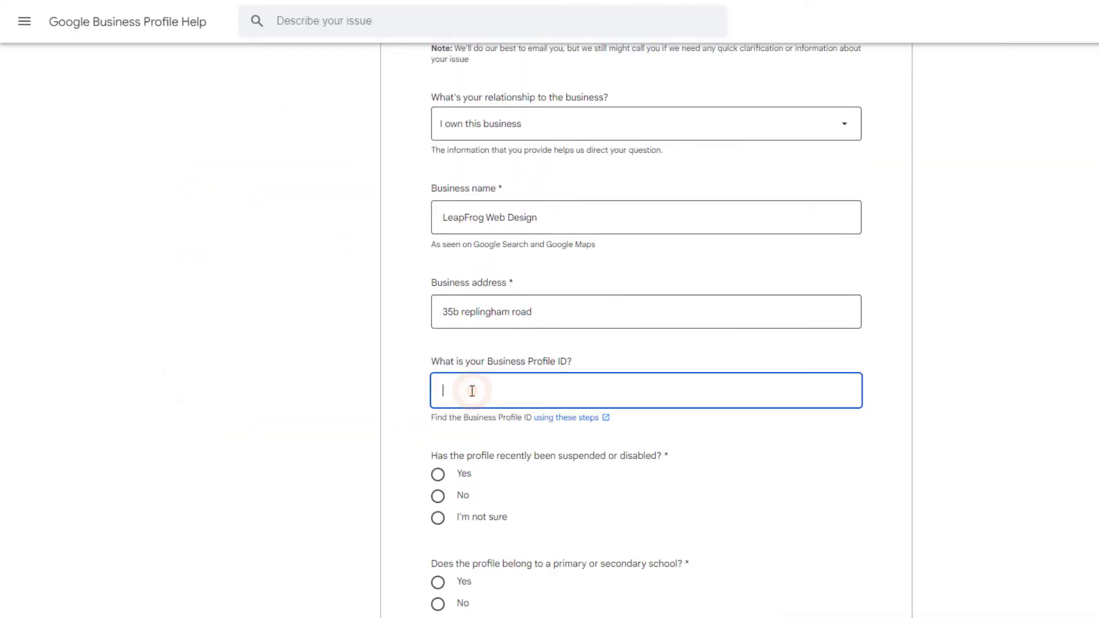
Paste the Business Profile ID and answer No to both the suspension and school questions.
{"action": "right_click", "coordinate": [471, 391]}
{"action": "left_click", "coordinate": [506, 496]}
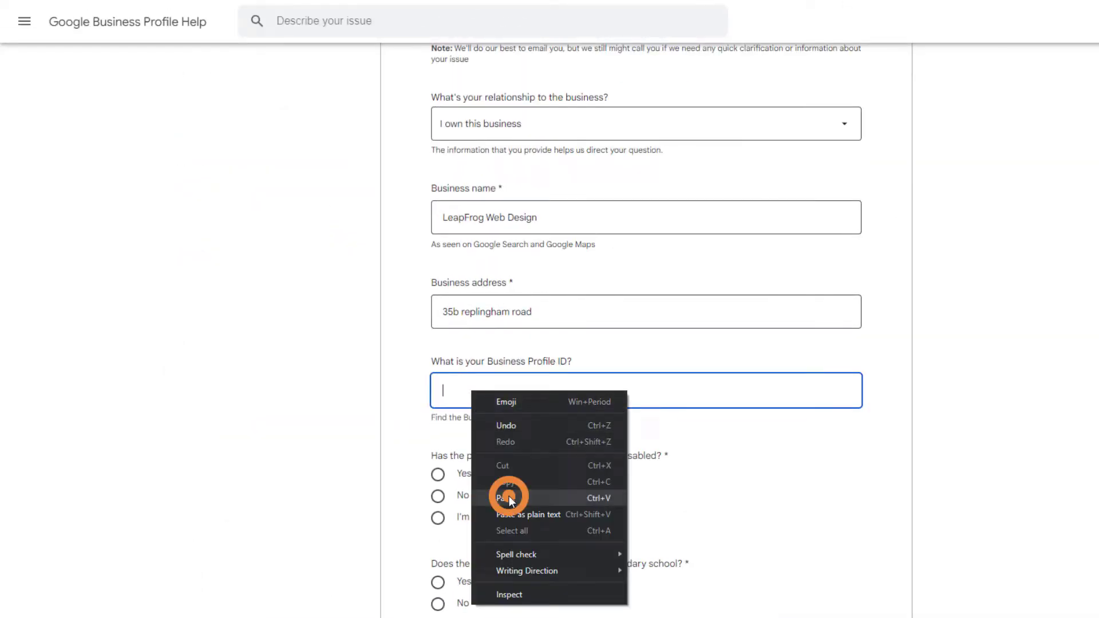
{"action": "left_click", "coordinate": [280, 376]}
{"action": "scroll", "coordinate": [280, 375], "scroll_direction": "down", "scroll_amount": 5}
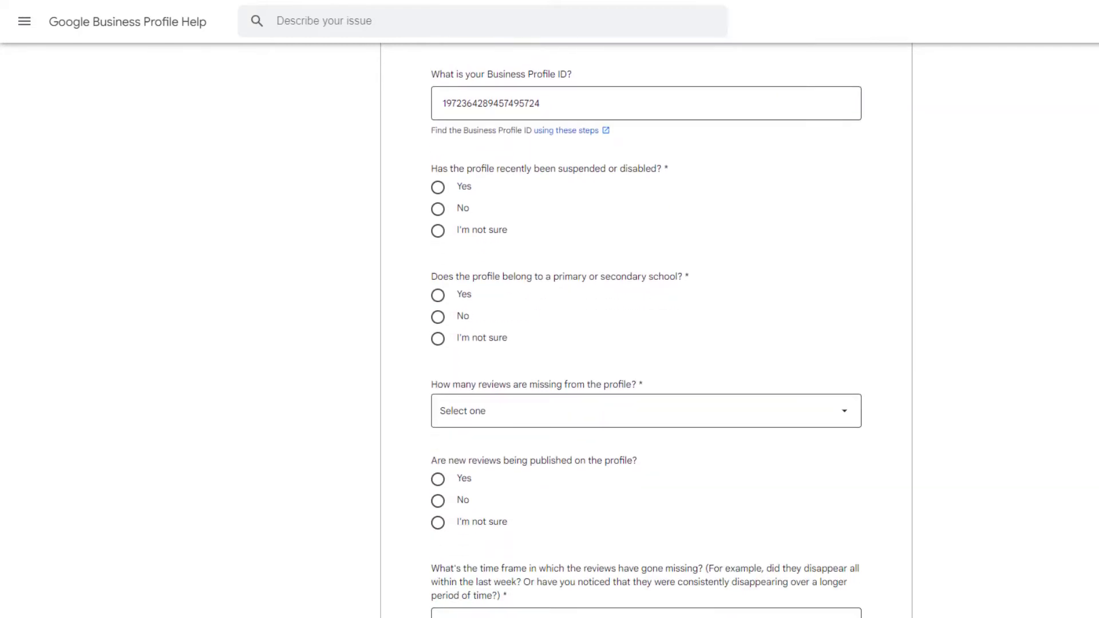
{"action": "left_click", "coordinate": [438, 209]}
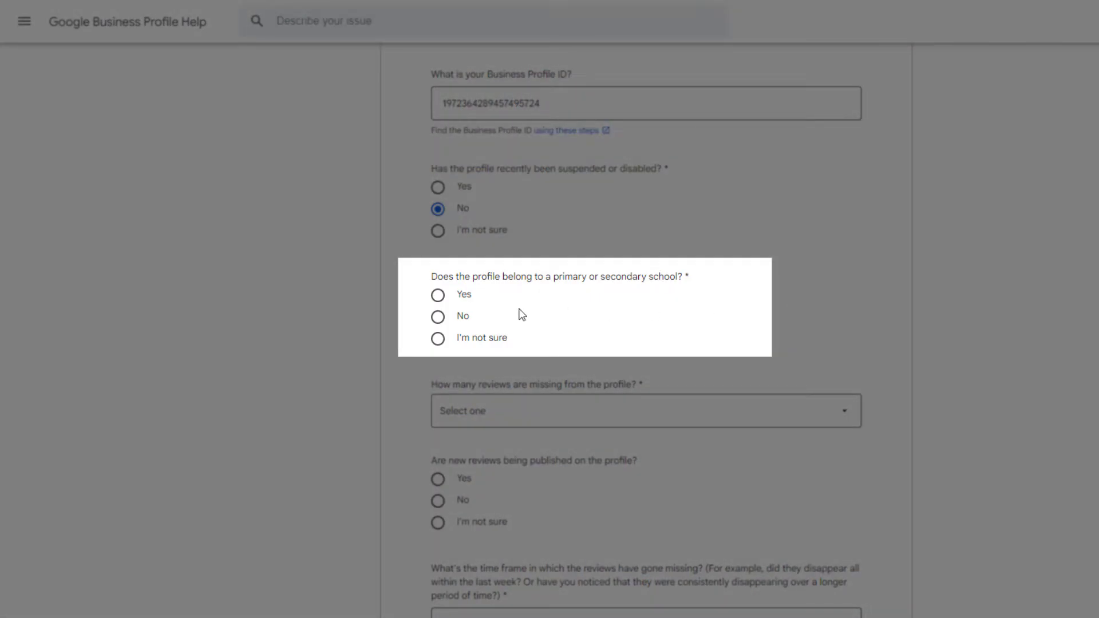
{"action": "left_click", "coordinate": [438, 316]}
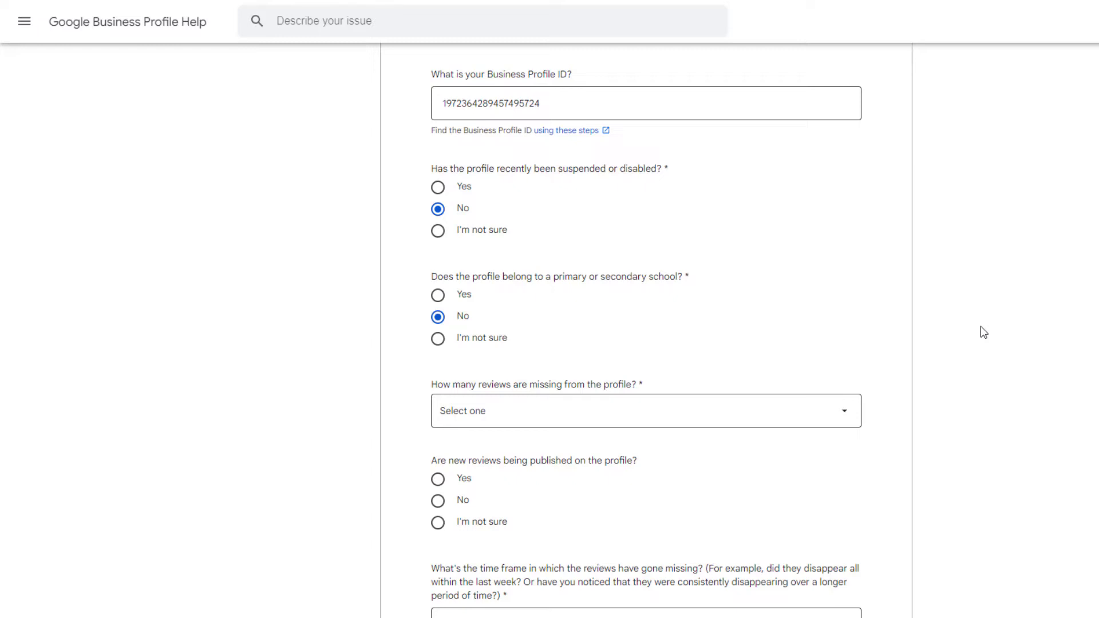
Set 1 – 10 missing reviews, answer Yes to new reviews, and enter 'consistently disappearing over a longer period of time'.
{"action": "scroll", "coordinate": [980, 326], "scroll_direction": "down", "scroll_amount": 4}
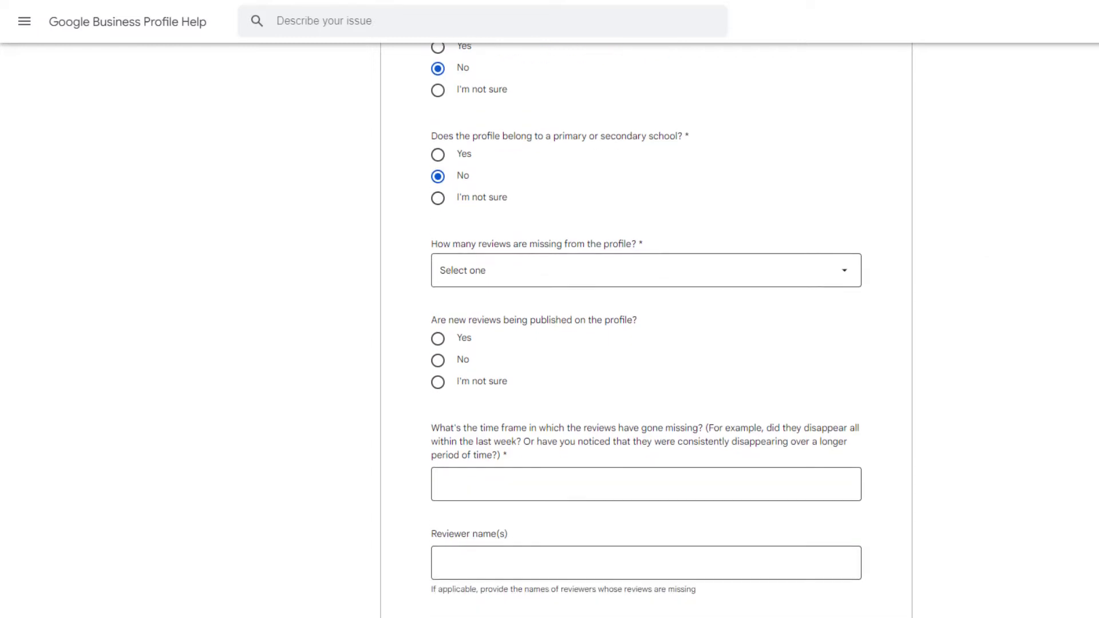
{"action": "left_click", "coordinate": [844, 118]}
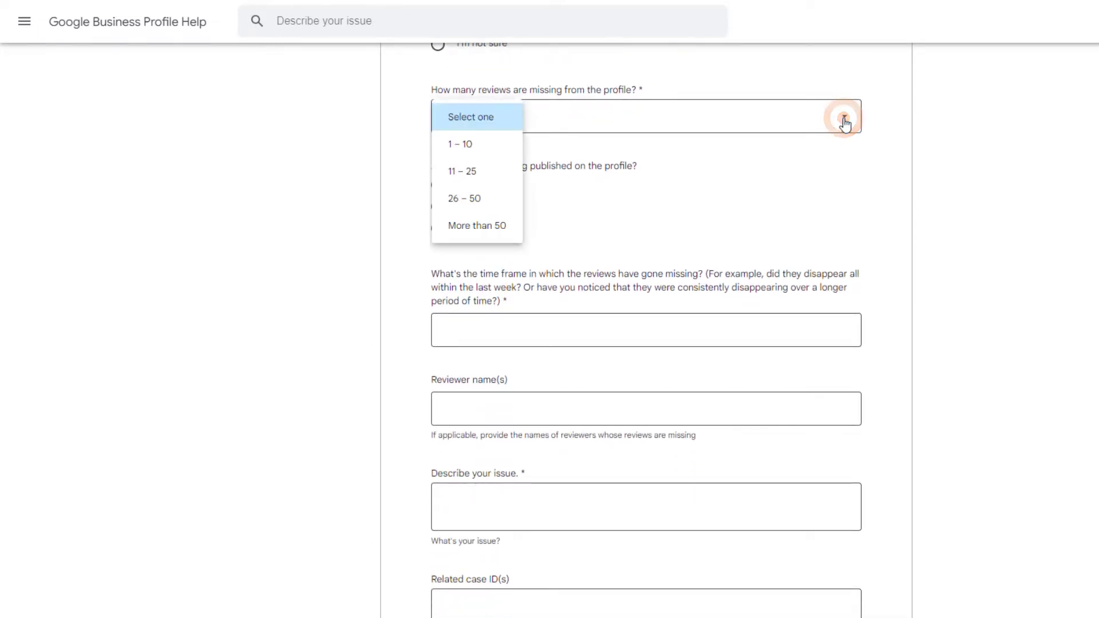
{"action": "left_click", "coordinate": [452, 144]}
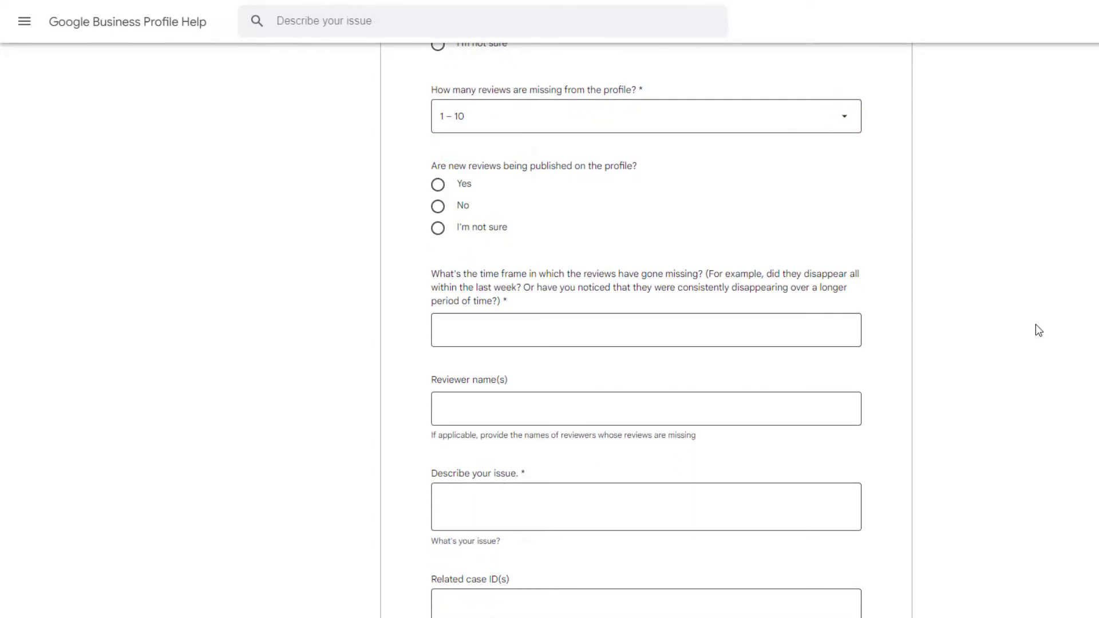
{"action": "left_click", "coordinate": [437, 185]}
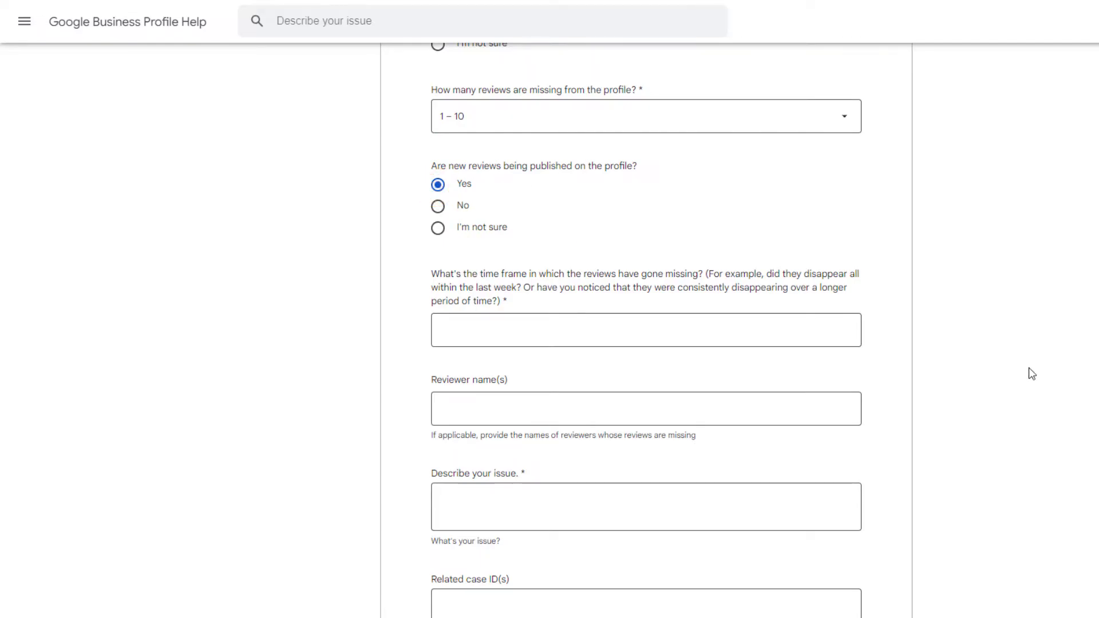
{"action": "left_click", "coordinate": [490, 323]}
{"action": "type", "text": "con"}
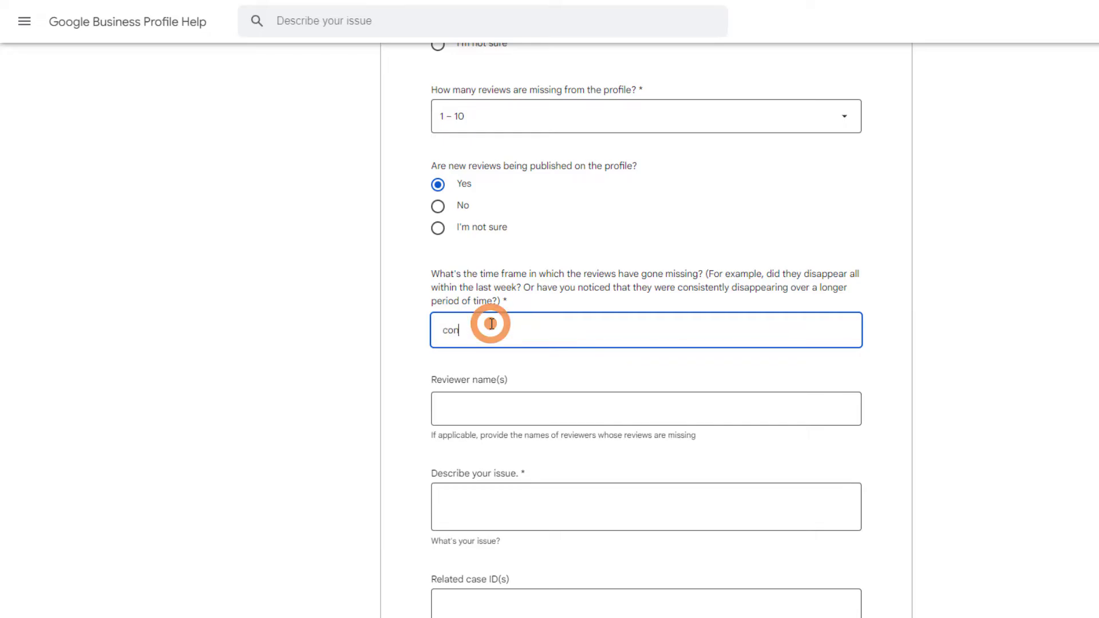
{"action": "type", "text": "sistently disappearing over a longer period of time"}
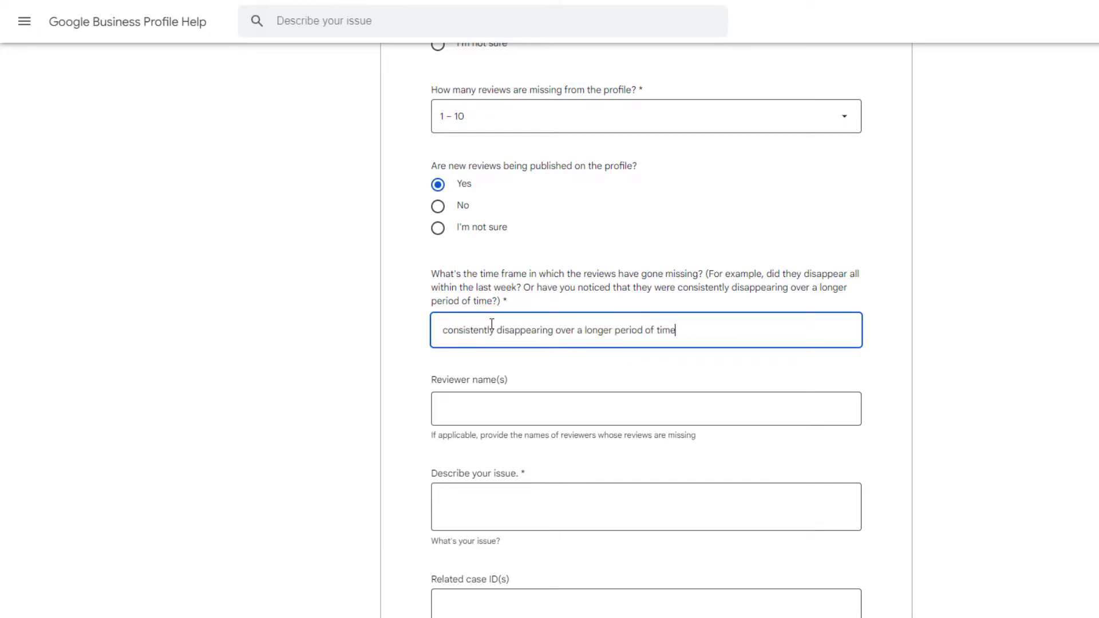
List the two reviewers' names and describe the issue as 'Reviews submitted but not showing on my listing'.
{"action": "left_click", "coordinate": [483, 410]}
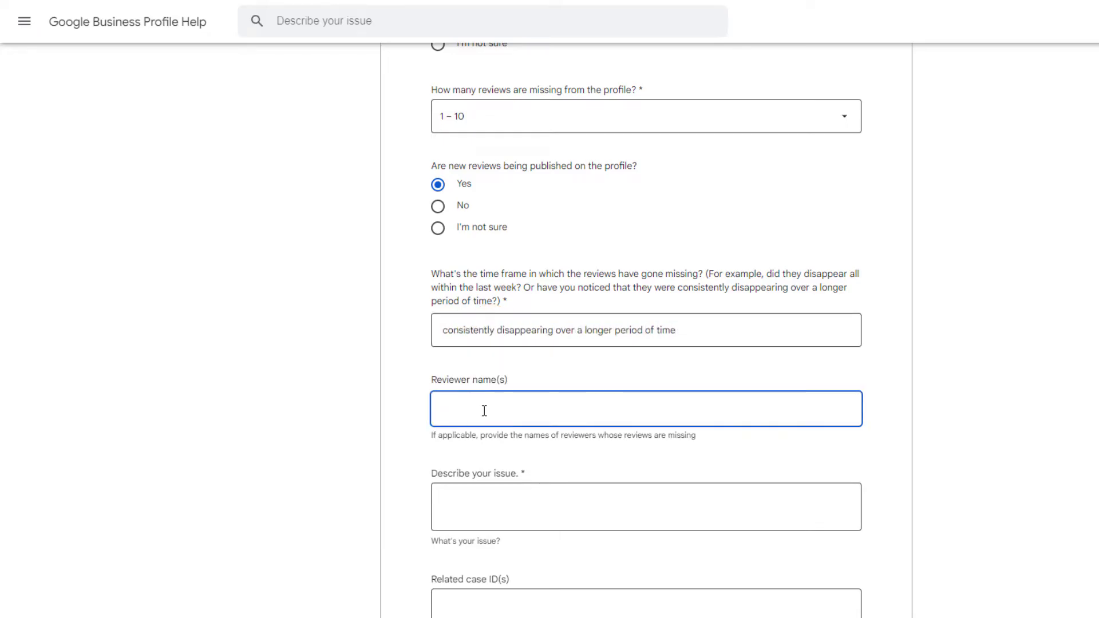
{"action": "left_click", "coordinate": [1004, 396]}
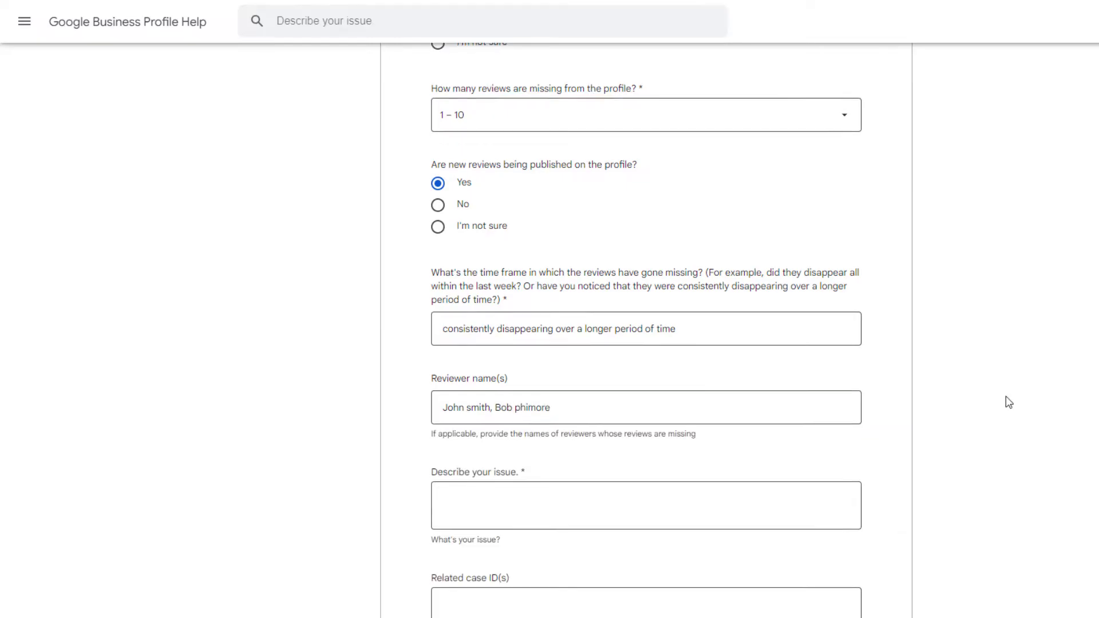
{"action": "scroll", "coordinate": [1005, 396], "scroll_direction": "down", "scroll_amount": 3}
{"action": "left_click", "coordinate": [554, 373]}
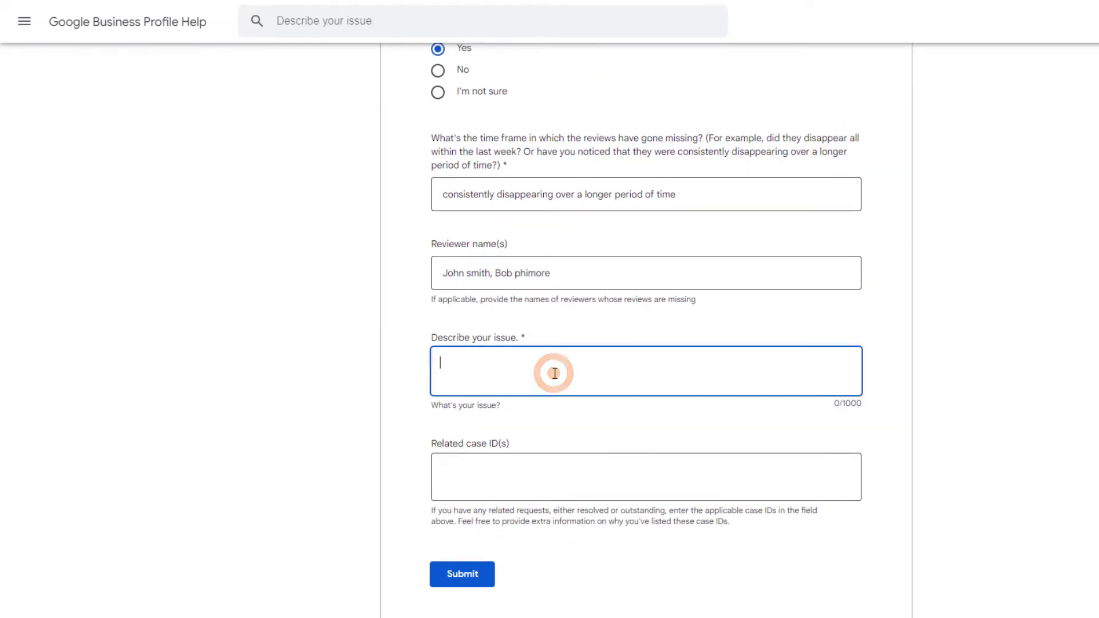
{"action": "type", "text": "Reviews submitted but not showing on my "}
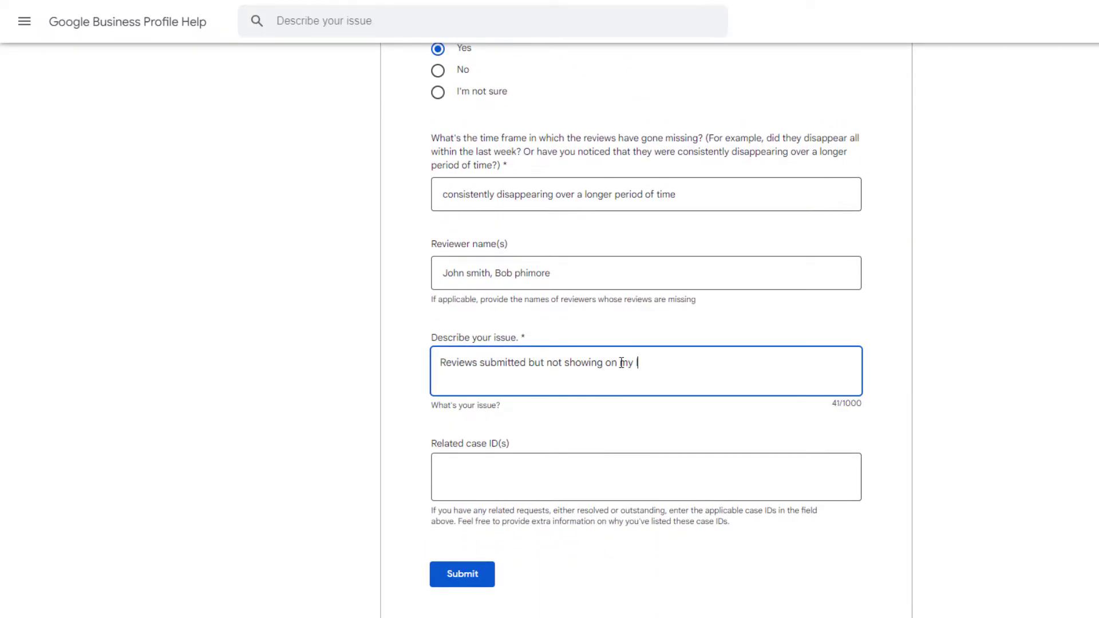
{"action": "type", "text": "listing"}
{"action": "left_click", "coordinate": [986, 380]}
{"action": "scroll", "coordinate": [986, 380], "scroll_direction": "down", "scroll_amount": 3}
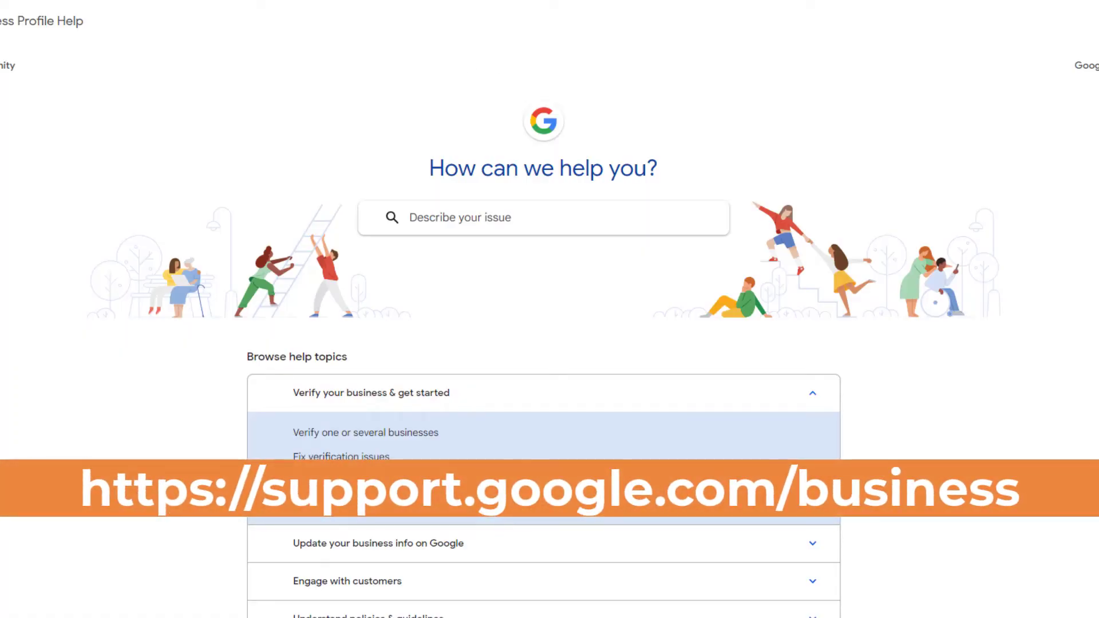
Go to the help community from the help home page and start a new question.
{"action": "scroll", "coordinate": [549, 309], "scroll_direction": "down", "scroll_amount": 5}
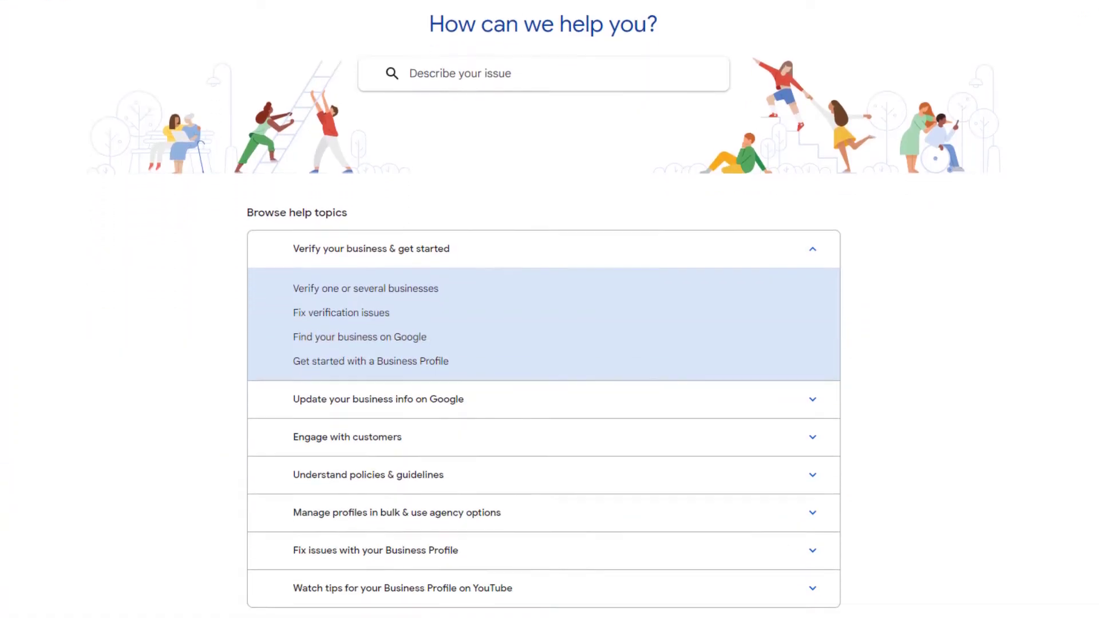
{"action": "scroll", "coordinate": [408, 532], "scroll_direction": "down", "scroll_amount": 1}
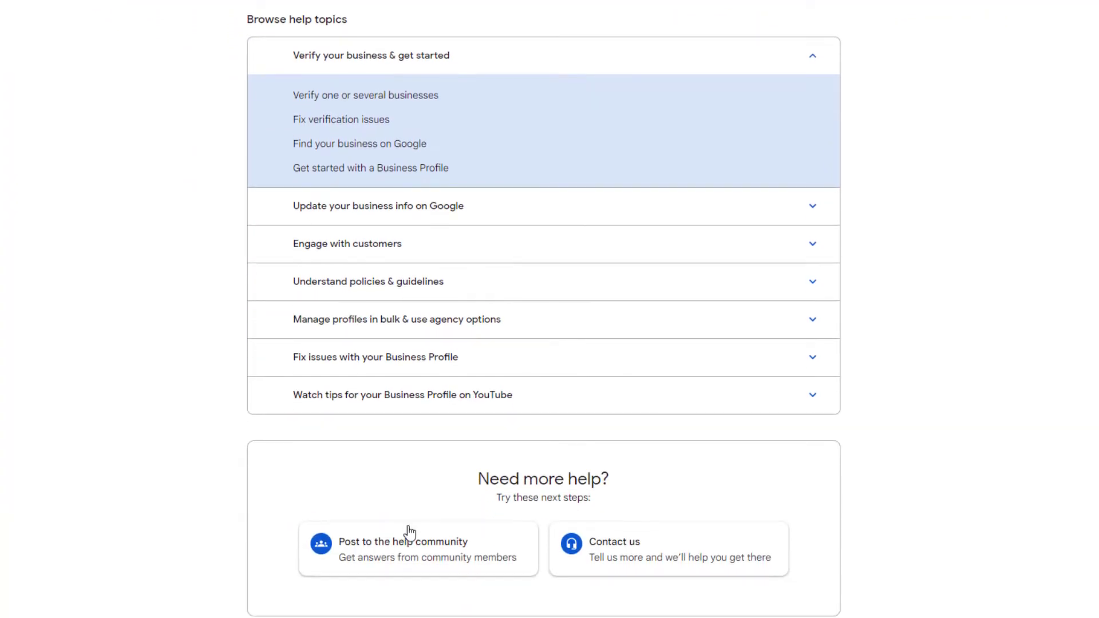
{"action": "left_click", "coordinate": [409, 549]}
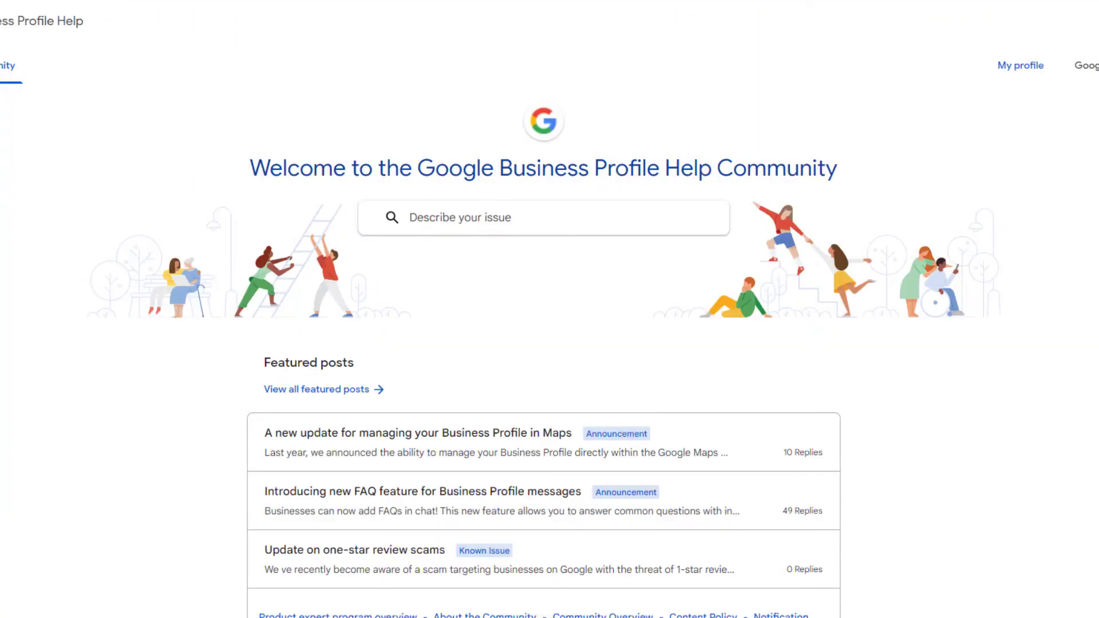
{"action": "scroll", "coordinate": [550, 309], "scroll_direction": "down", "scroll_amount": 5}
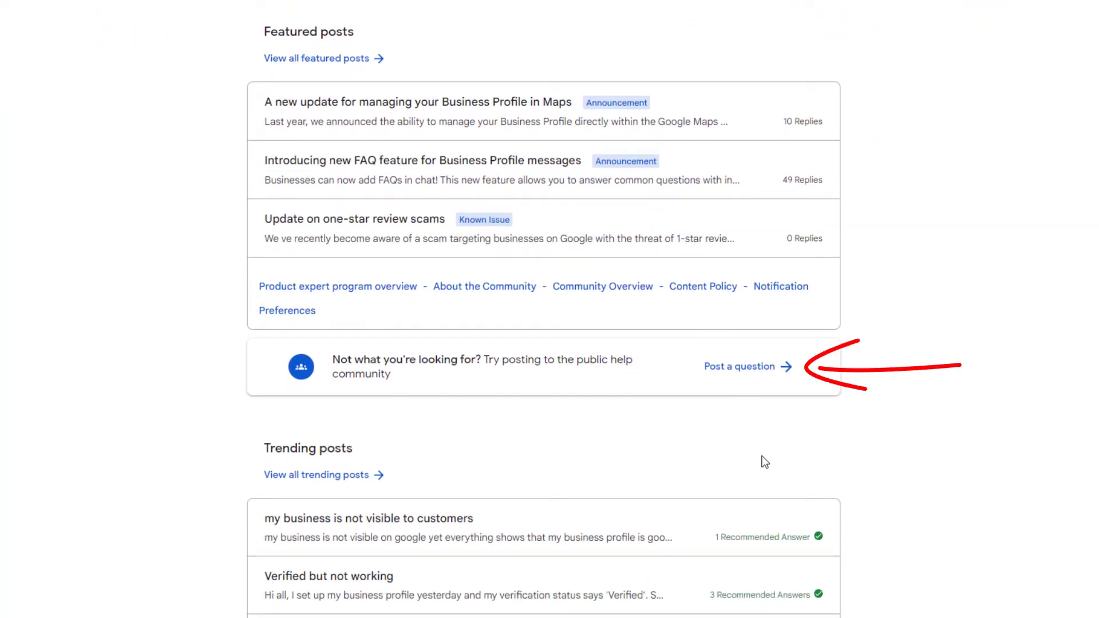
{"action": "left_click", "coordinate": [756, 371]}
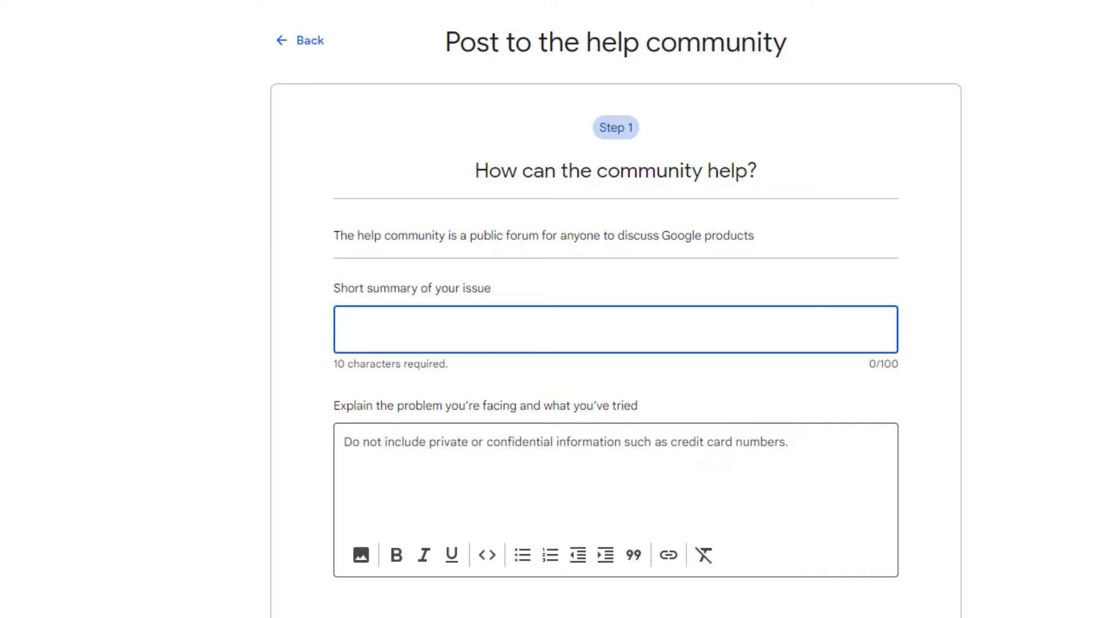
Title the post 'Missing Reviews' and write the explanation with pasted case ID, 'Business Name: LeapFrog Web Design' and 'Google Maps URL:'.
{"action": "type", "text": "Missing Reviews"}
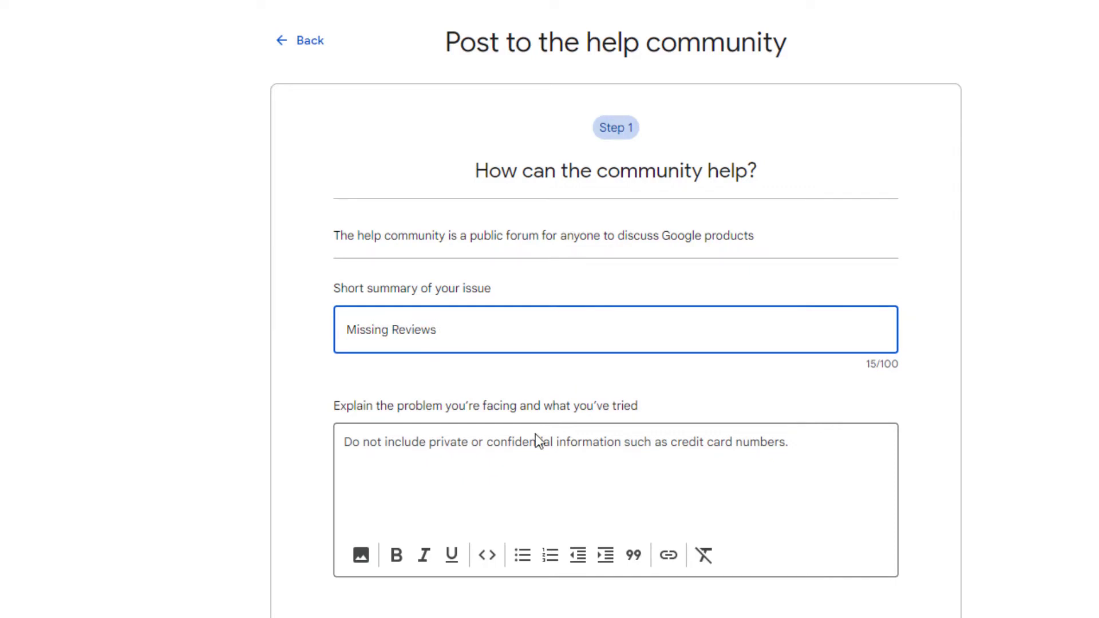
{"action": "left_click", "coordinate": [536, 435]}
{"action": "type", "text": "I have attempted to reinstate some filte"}
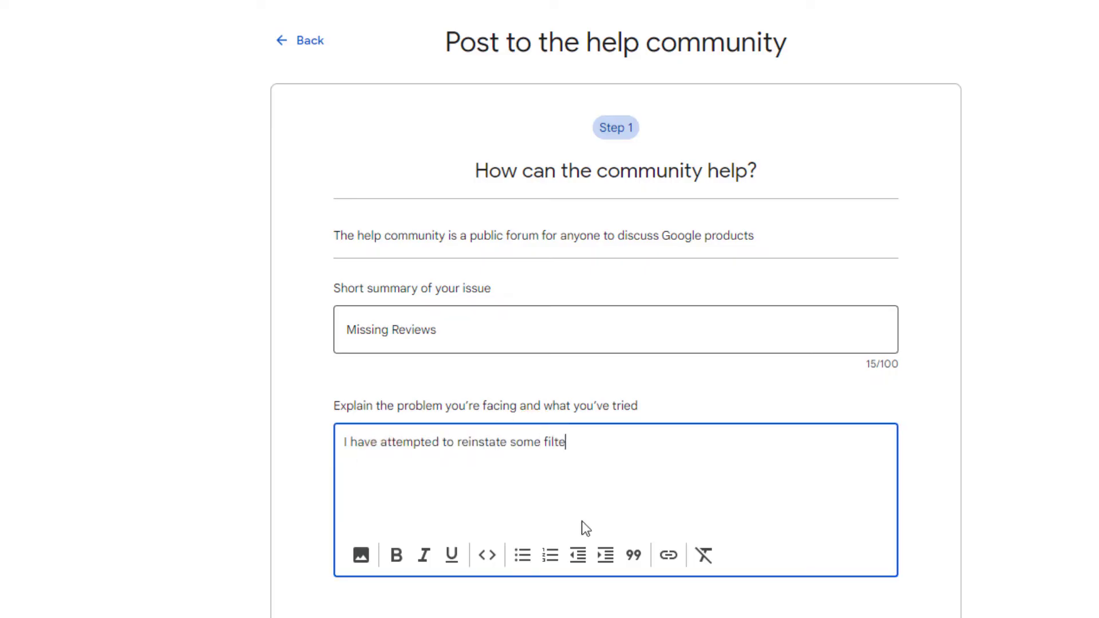
{"action": "type", "text": "red reviews using Google's latest form without success."}
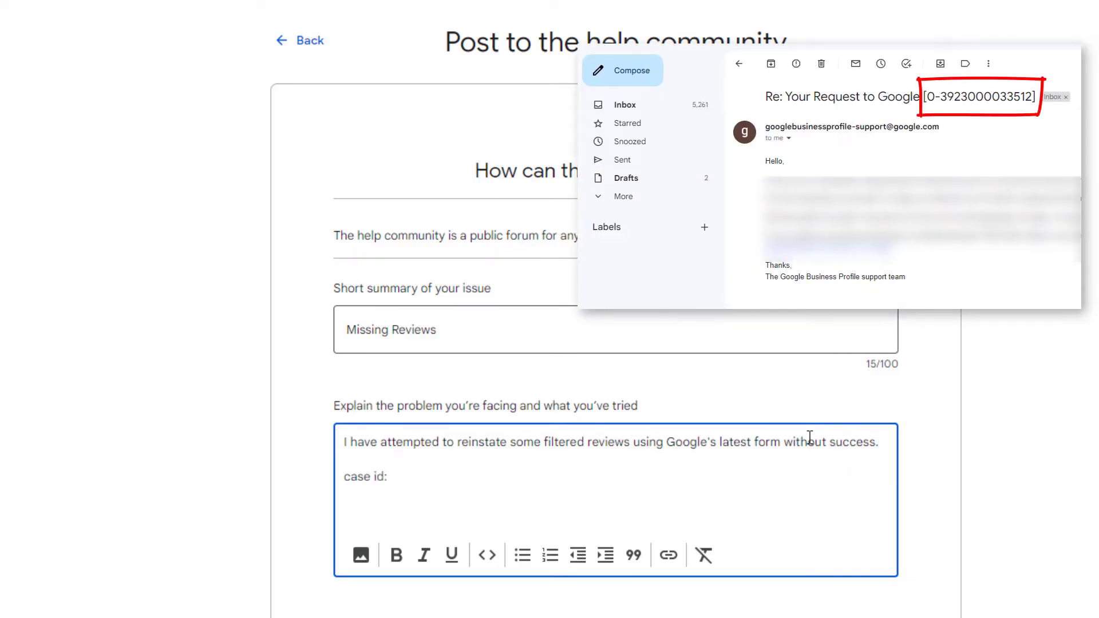
{"action": "key", "text": "ctrl+v"}
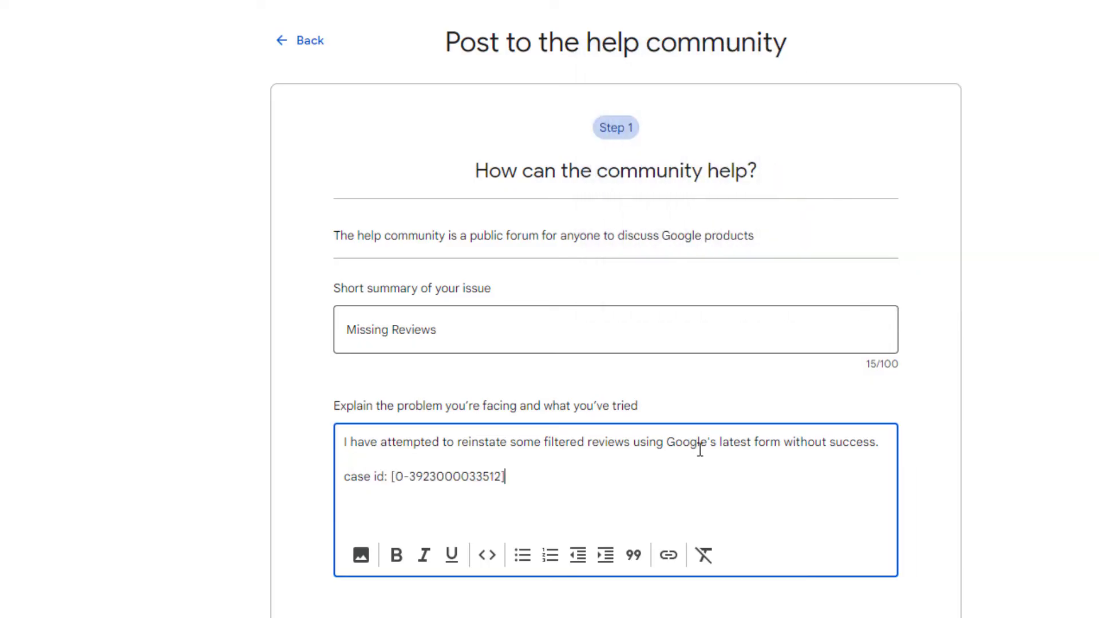
{"action": "key", "text": "Return"}
{"action": "type", "text": "Business Name: "}
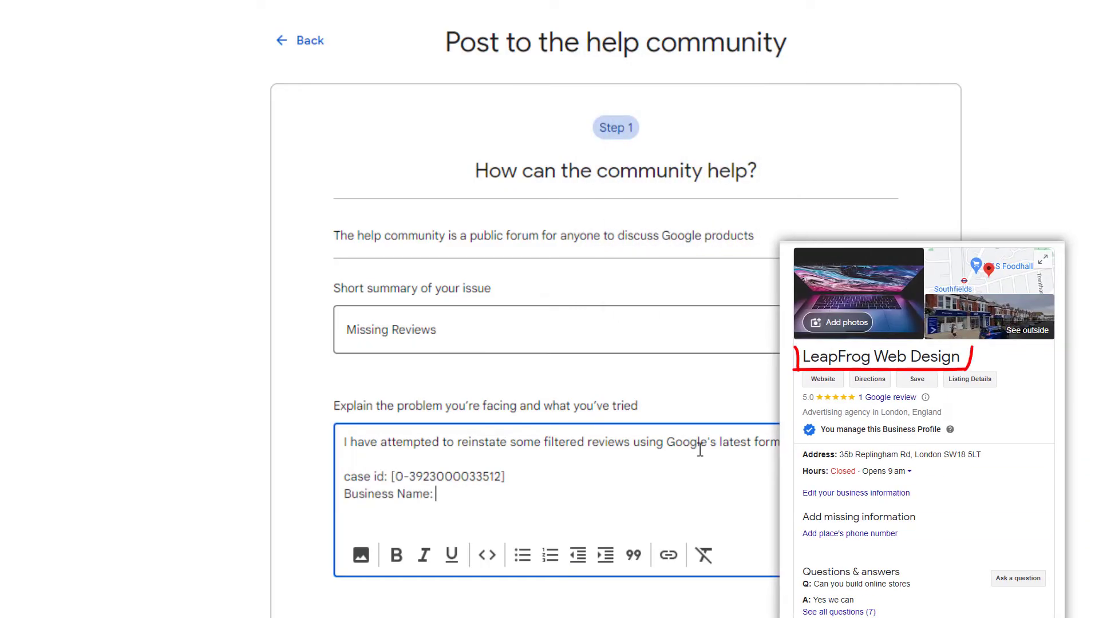
{"action": "type", "text": "LeapFrog Web Design"}
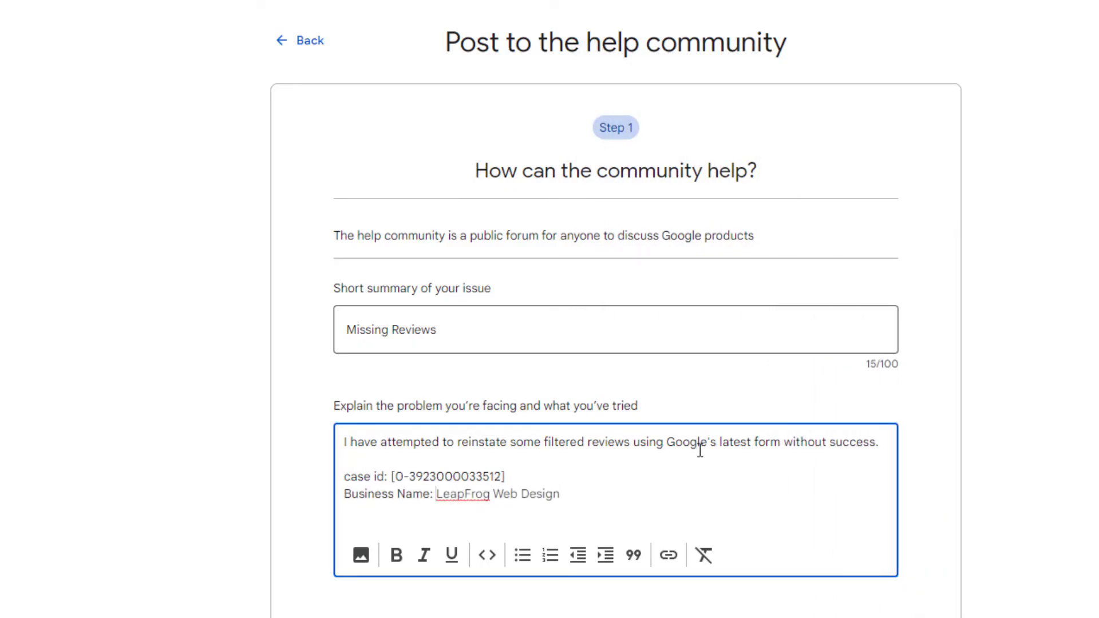
{"action": "key", "text": "Return"}
{"action": "type", "text": "Google Maps URL:"}
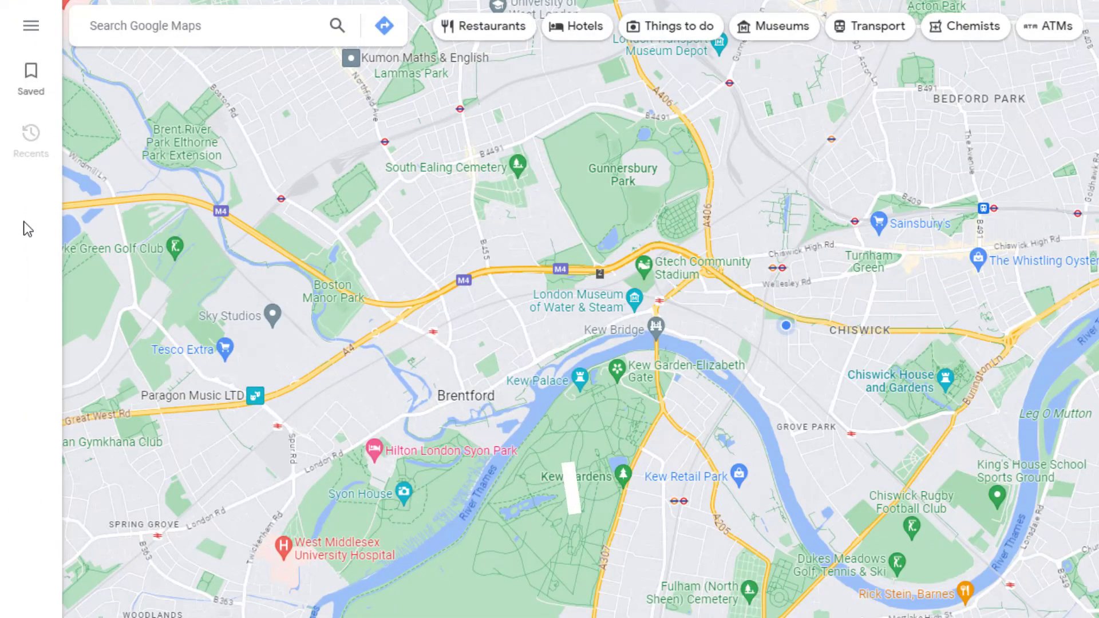
Find LeapFrog Web Design on Google Maps, copy its place URL, and paste it after the URL label.
{"action": "left_click", "coordinate": [113, 23]}
{"action": "type", "text": "leapfrog"}
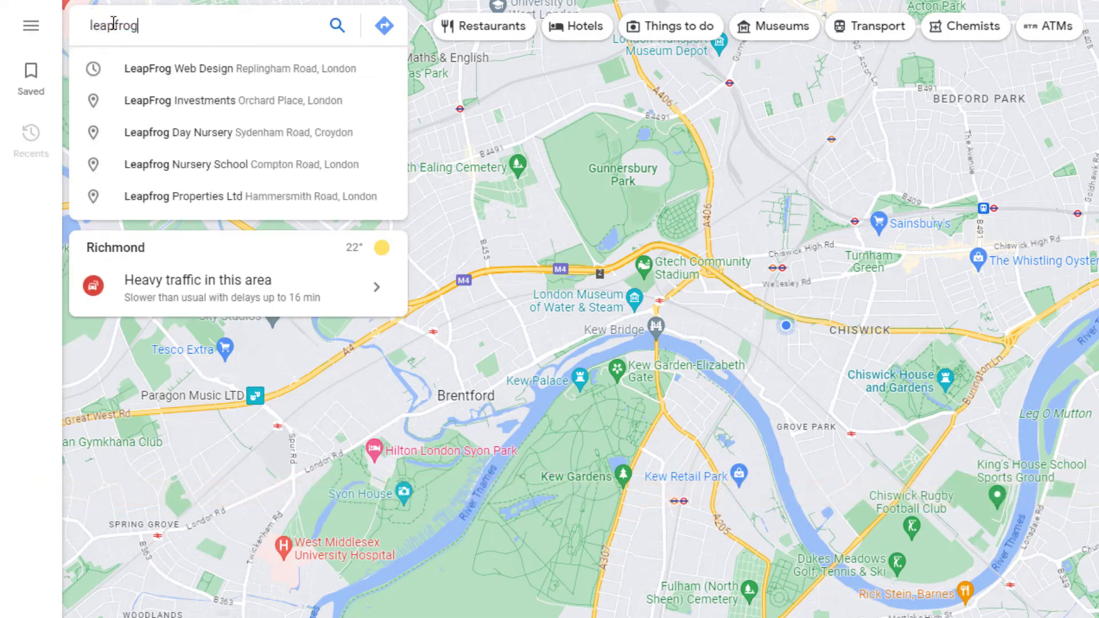
{"action": "type", "text": " web design replingham road"}
{"action": "left_click", "coordinate": [336, 27]}
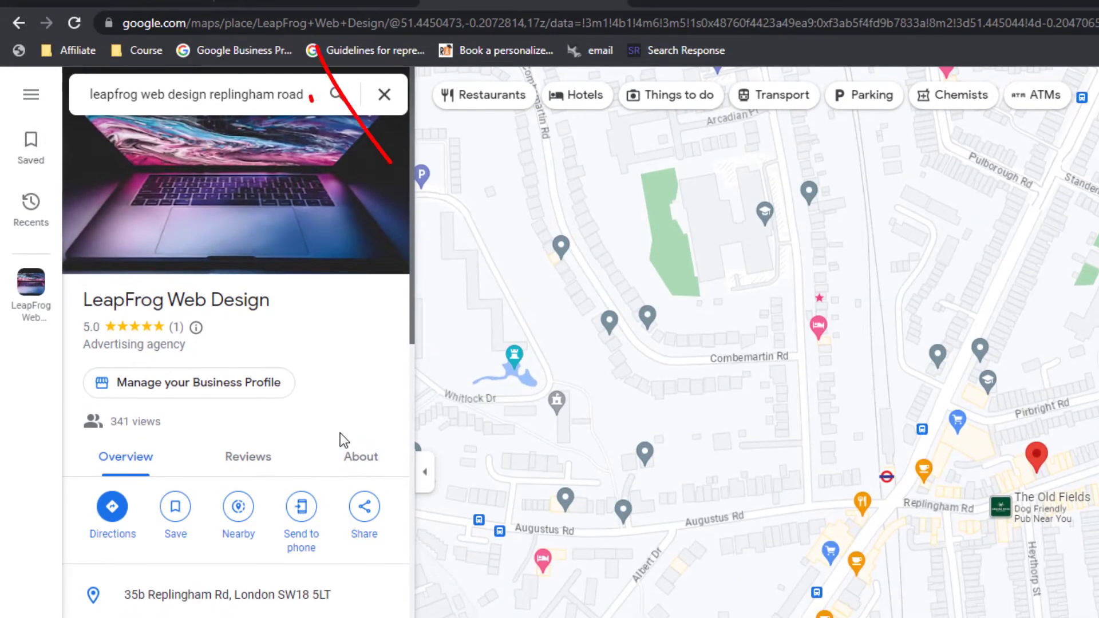
{"action": "left_click", "coordinate": [412, 22]}
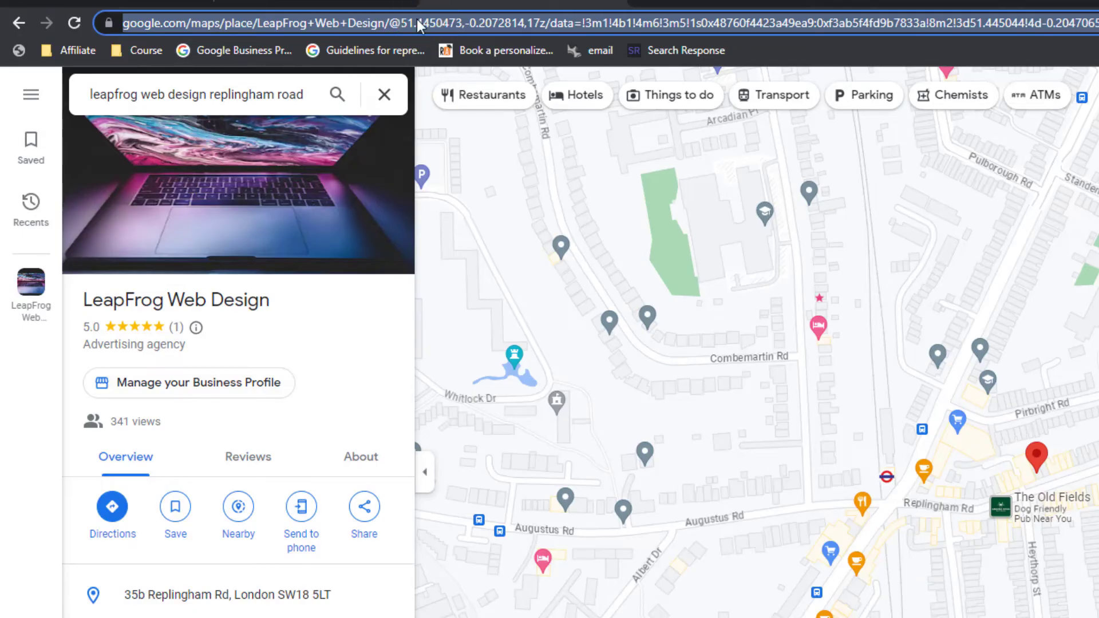
{"action": "right_click", "coordinate": [421, 26]}
{"action": "left_click", "coordinate": [445, 112]}
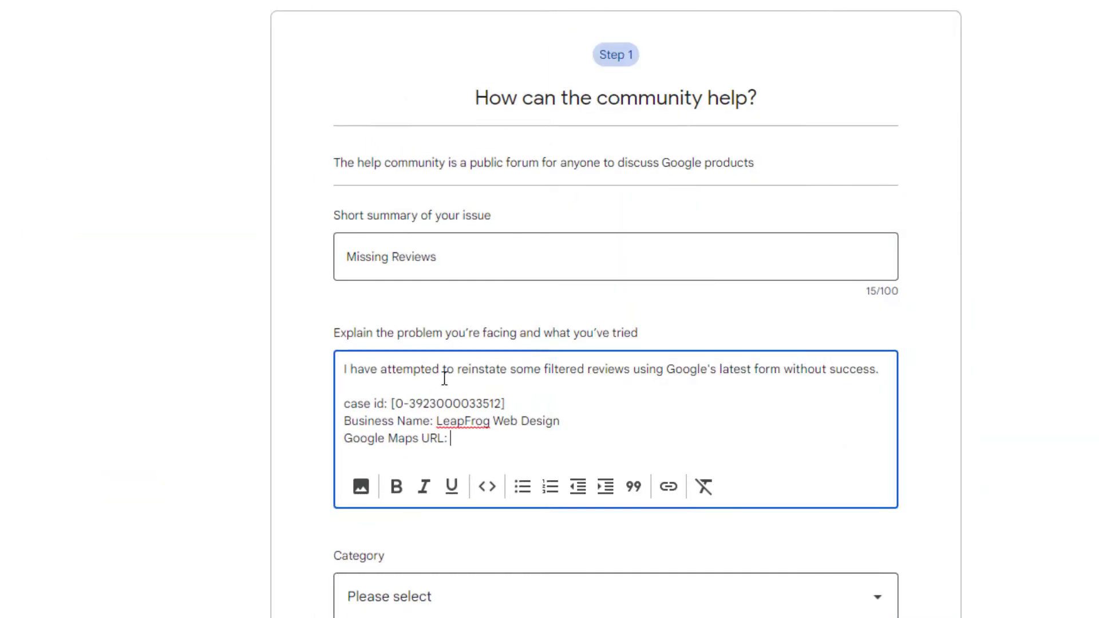
{"action": "key", "text": "ctrl+v"}
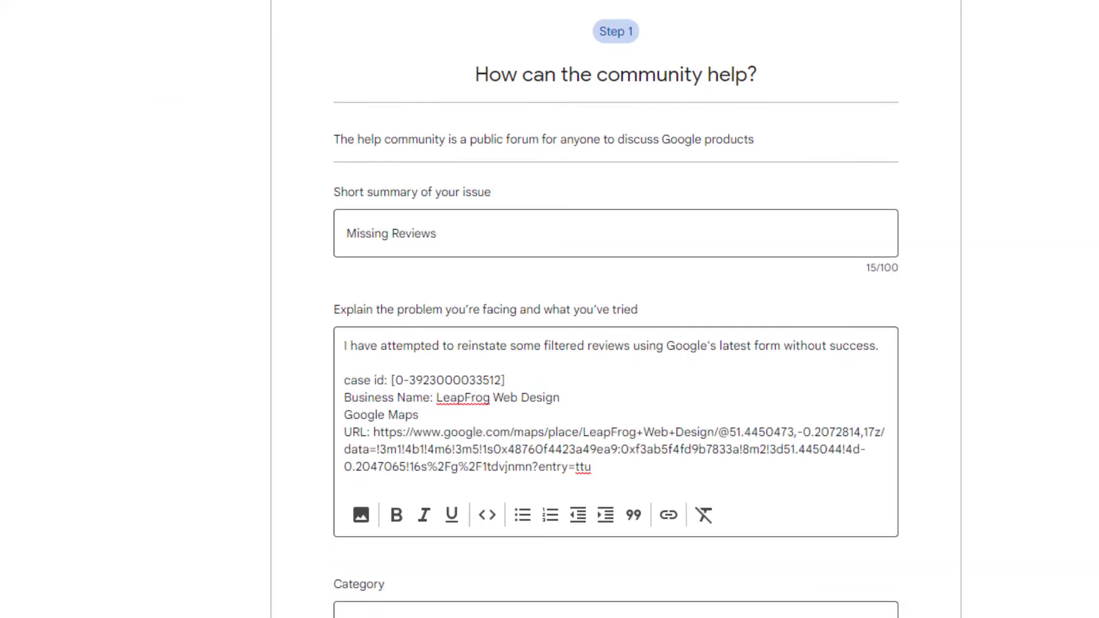
Embed the review 3.JPG screenshot below the Google Maps URL in the description.
{"action": "scroll", "coordinate": [442, 271], "scroll_direction": "down", "scroll_amount": 5}
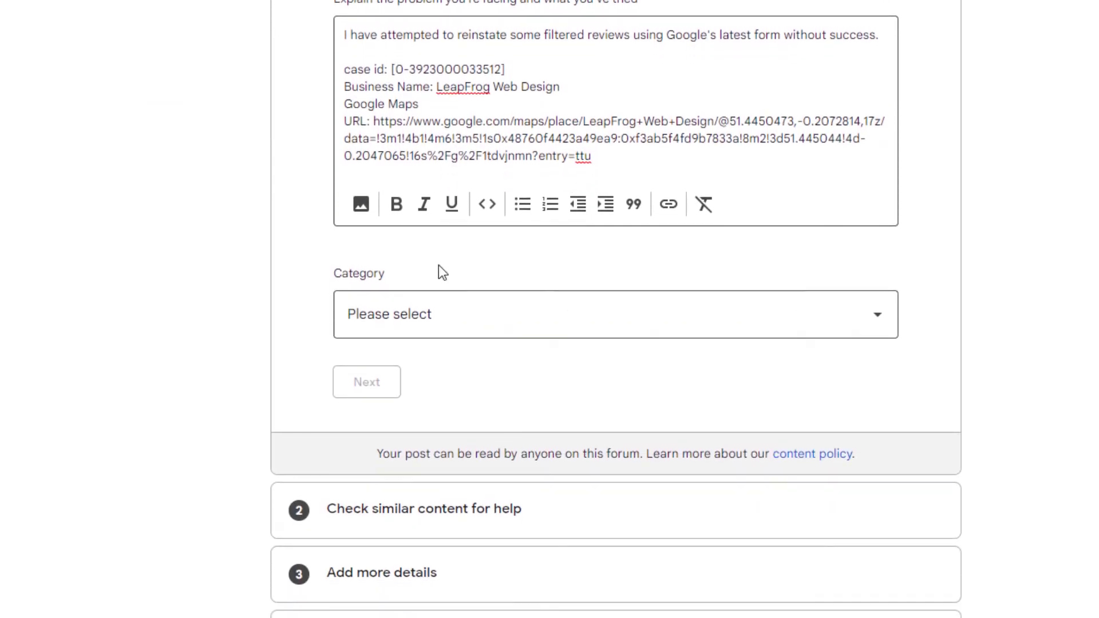
{"action": "left_click", "coordinate": [360, 204]}
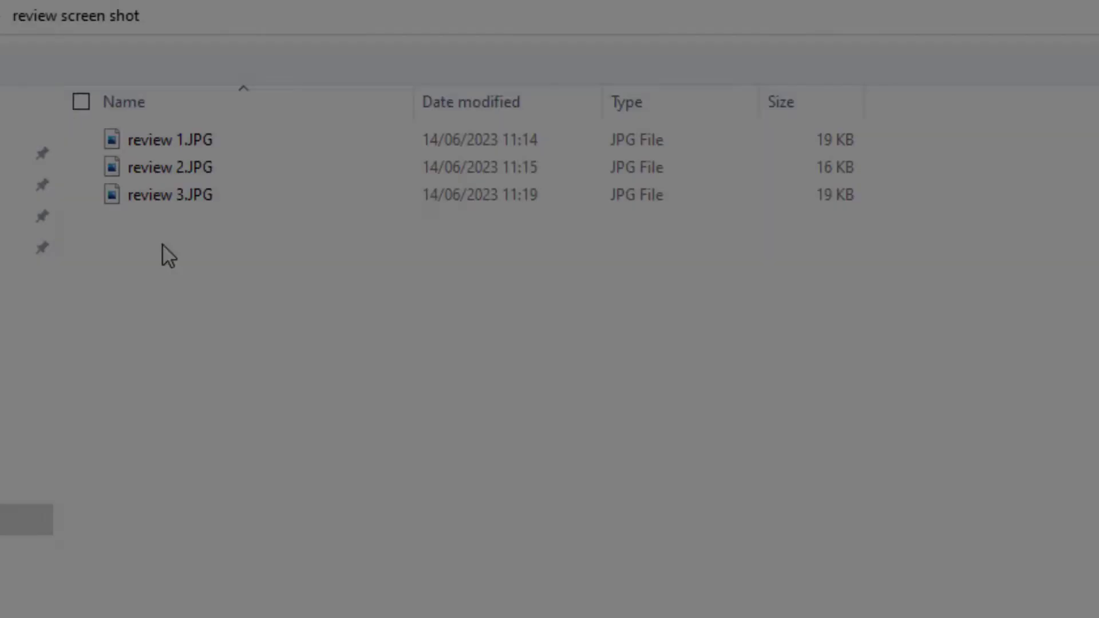
{"action": "left_click", "coordinate": [157, 194]}
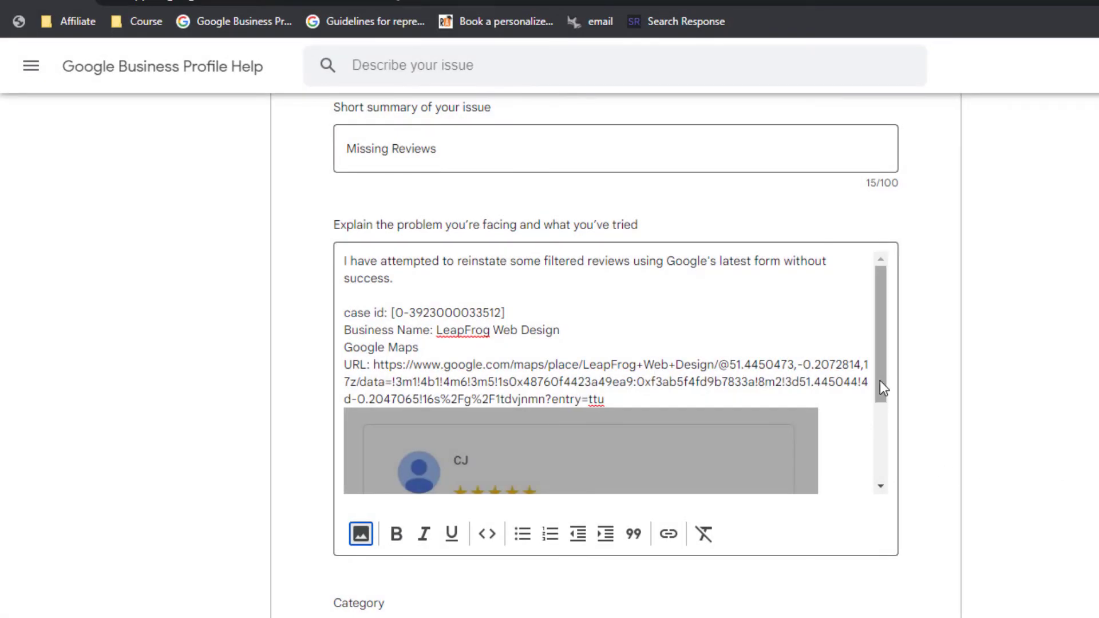
{"action": "left_click_drag", "start_coordinate": [880, 380], "coordinate": [885, 460]}
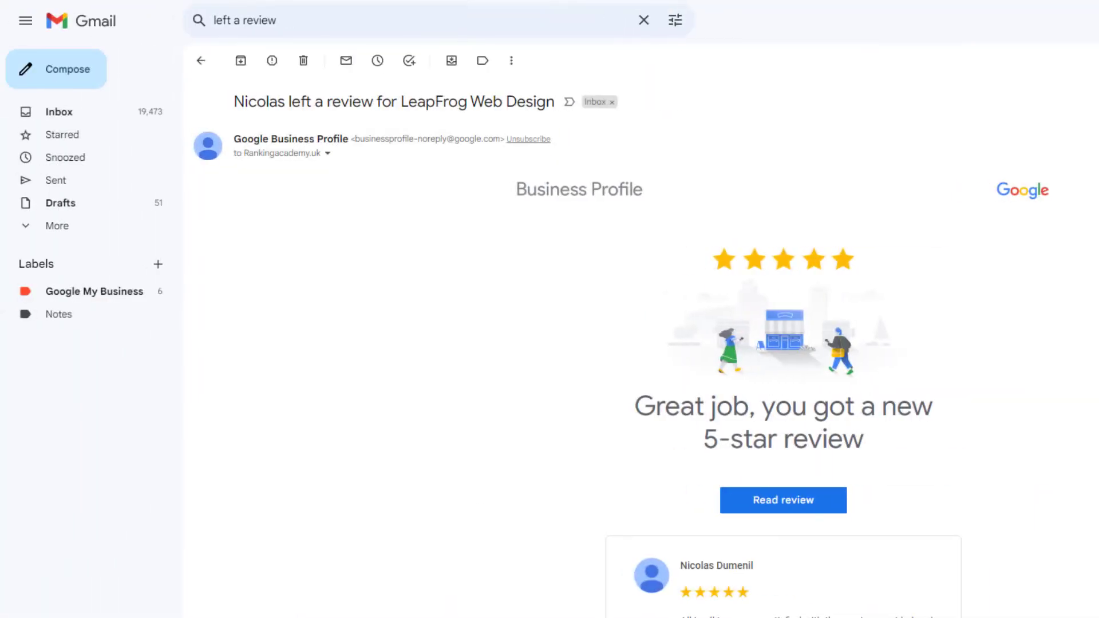
Snip the 5-star LeapFrog Web Design review card from the Gmail notification email.
{"action": "scroll", "coordinate": [646, 347], "scroll_direction": "down", "scroll_amount": 3}
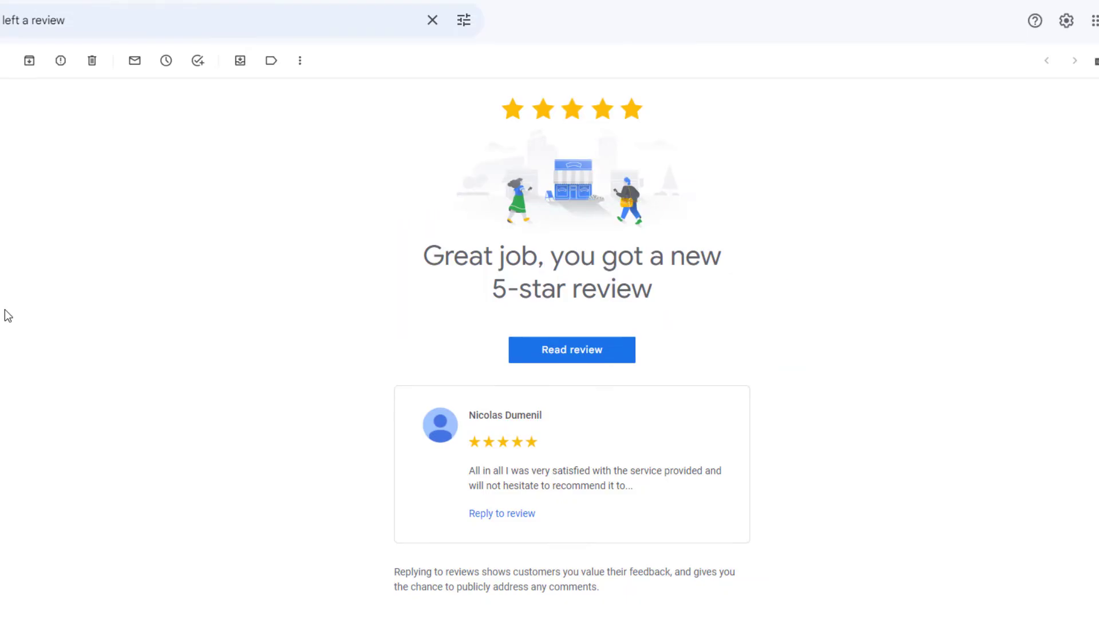
{"action": "left_click", "coordinate": [777, 117]}
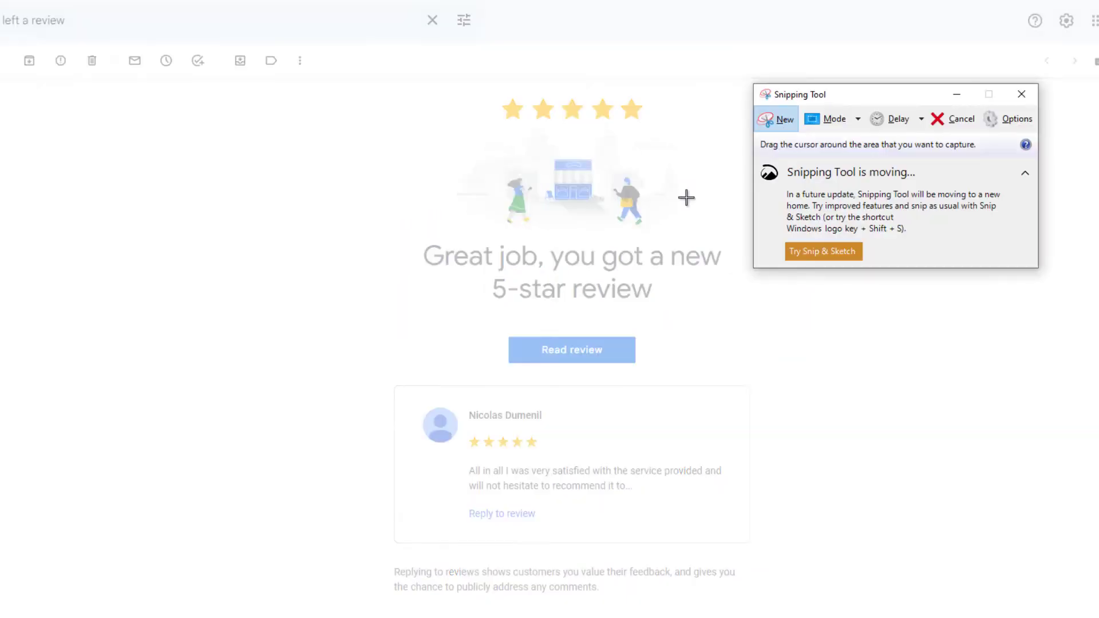
{"action": "left_click_drag", "start_coordinate": [327, 367], "coordinate": [816, 553]}
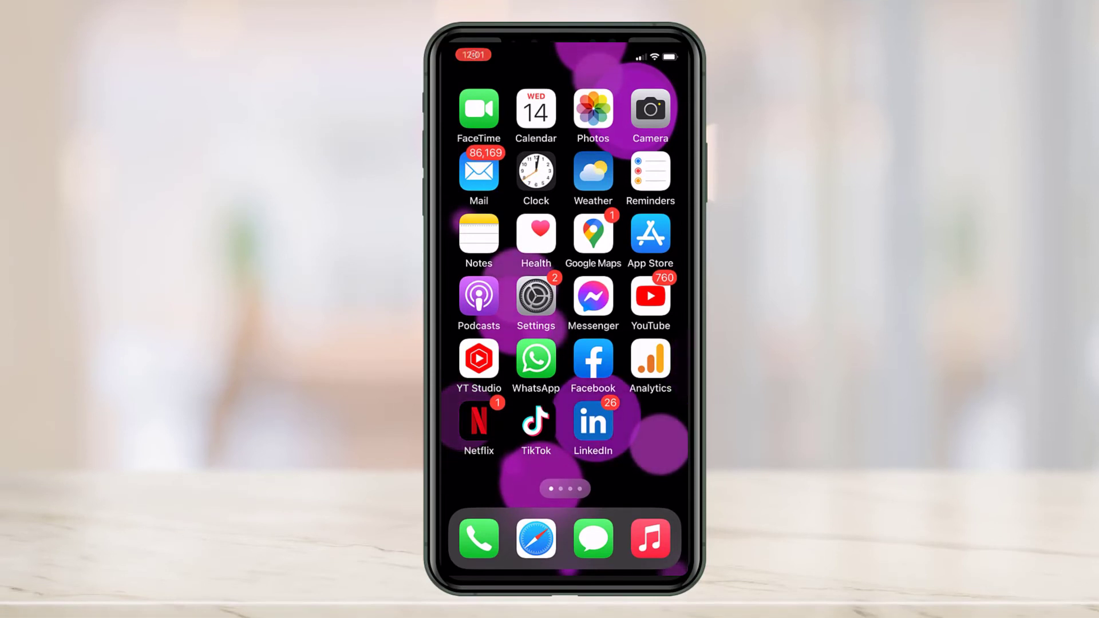
On the iPhone, find the LeapFrog review in your Maps contributor profile and capture a screenshot.
{"action": "left_click", "coordinate": [592, 235]}
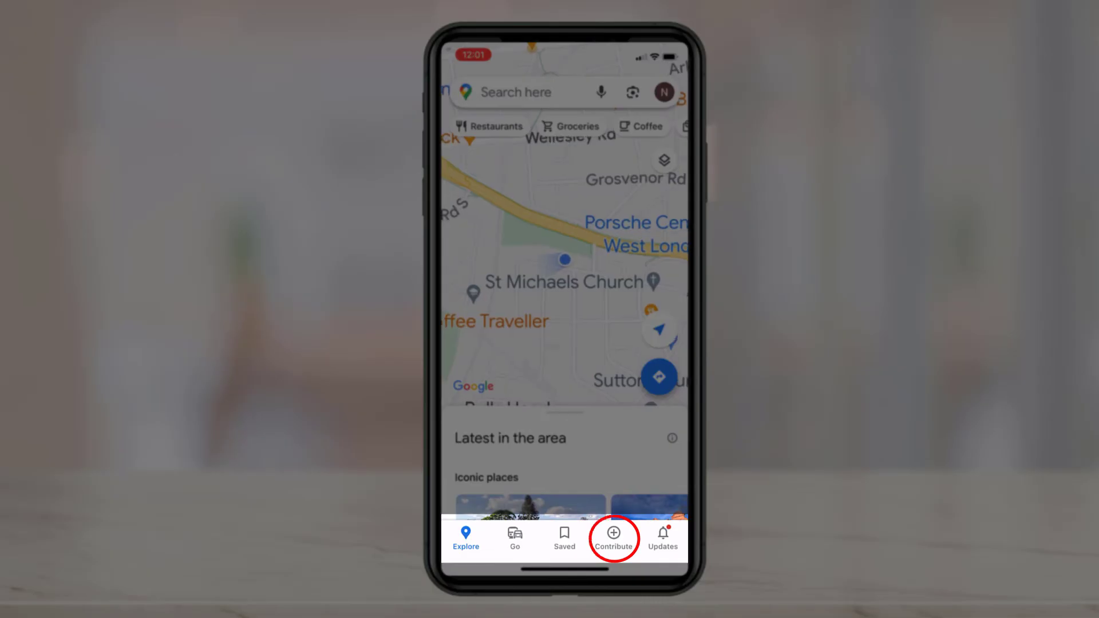
{"action": "left_click", "coordinate": [613, 537]}
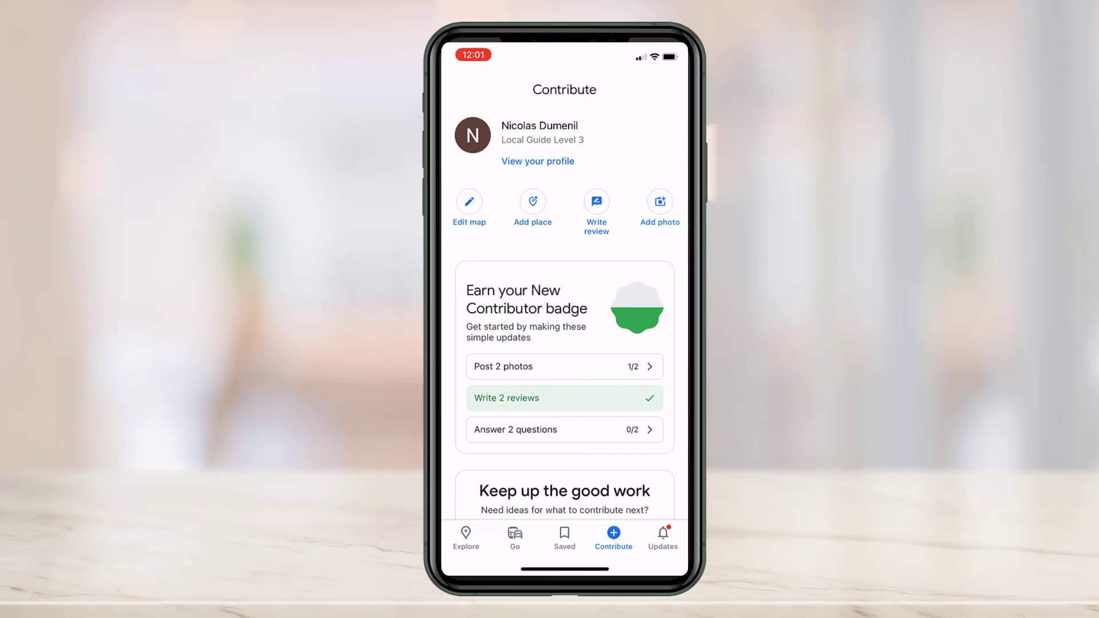
{"action": "left_click", "coordinate": [521, 163]}
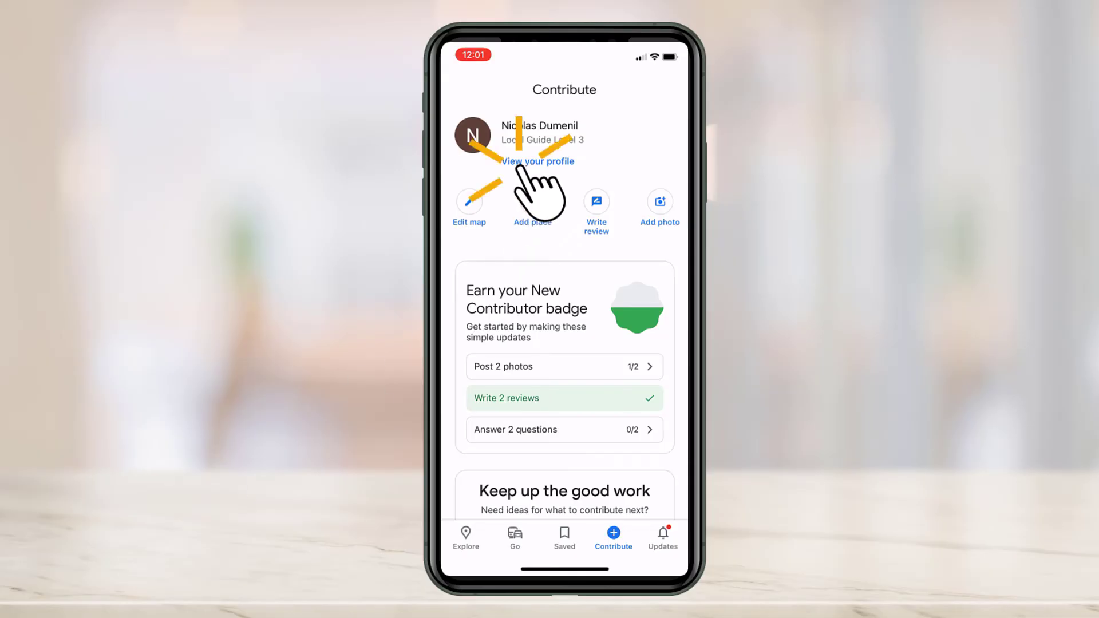
{"action": "scroll", "coordinate": [564, 334], "scroll_direction": "down", "scroll_amount": 10}
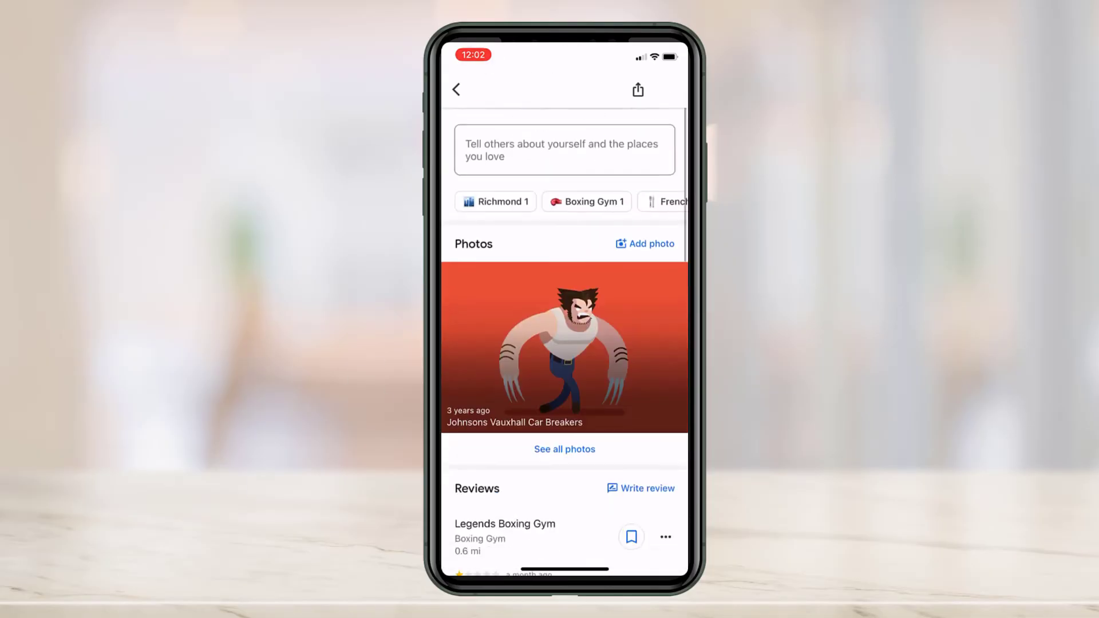
{"action": "scroll", "coordinate": [565, 335], "scroll_direction": "down", "scroll_amount": 5}
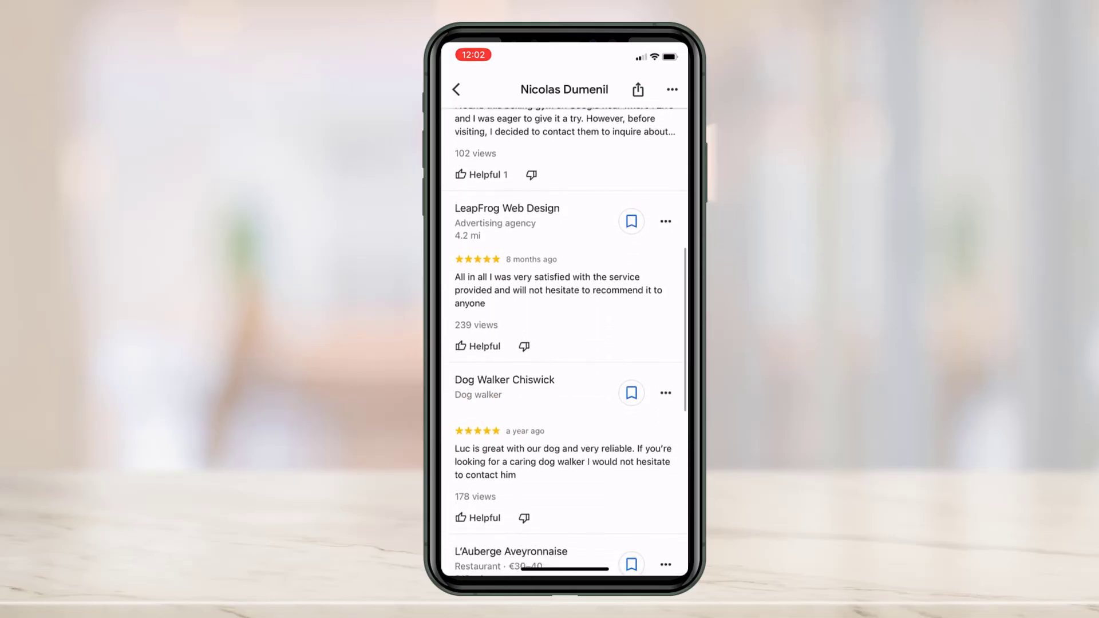
{"action": "scroll", "coordinate": [564, 343], "scroll_direction": "up", "scroll_amount": 1}
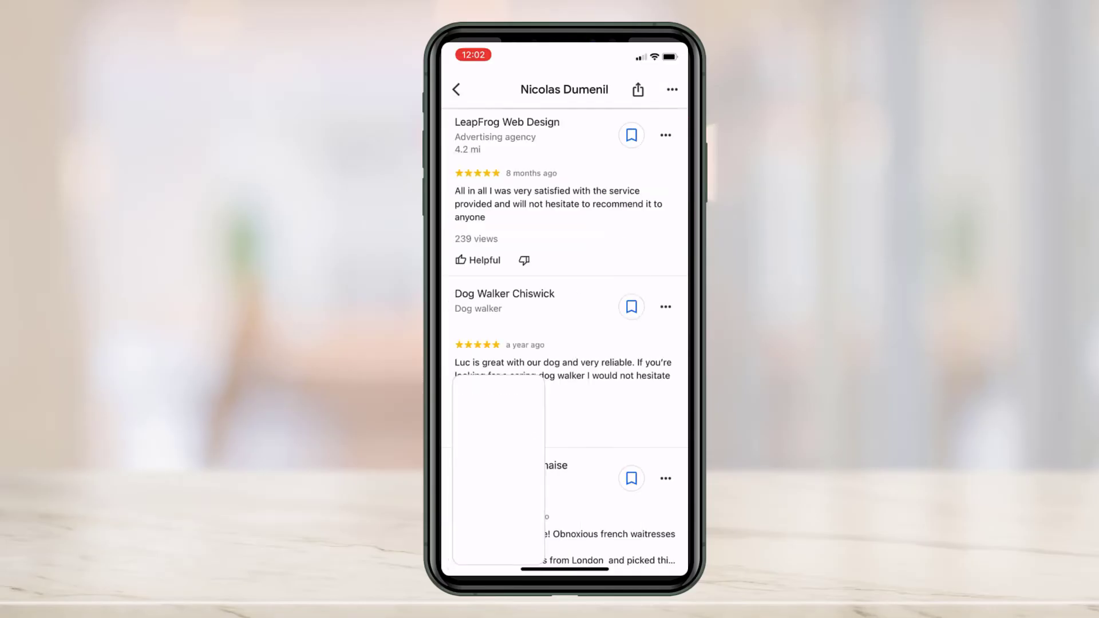
{"action": "left_click", "coordinate": [495, 521]}
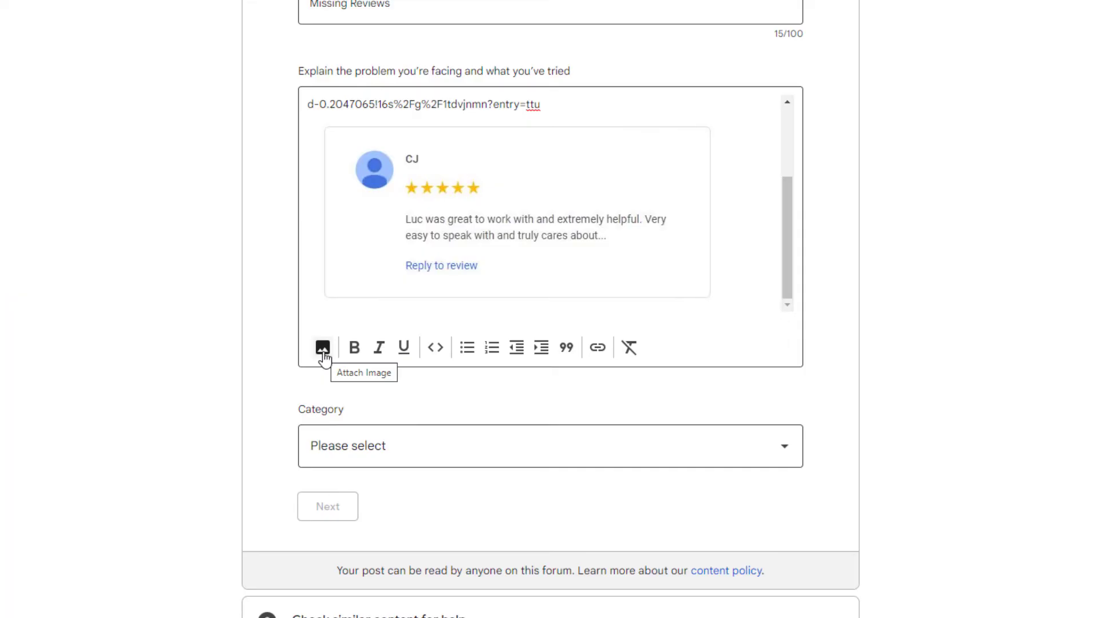
Set the post category to Engage with customers and the issue to Review missing.
{"action": "left_click", "coordinate": [783, 446]}
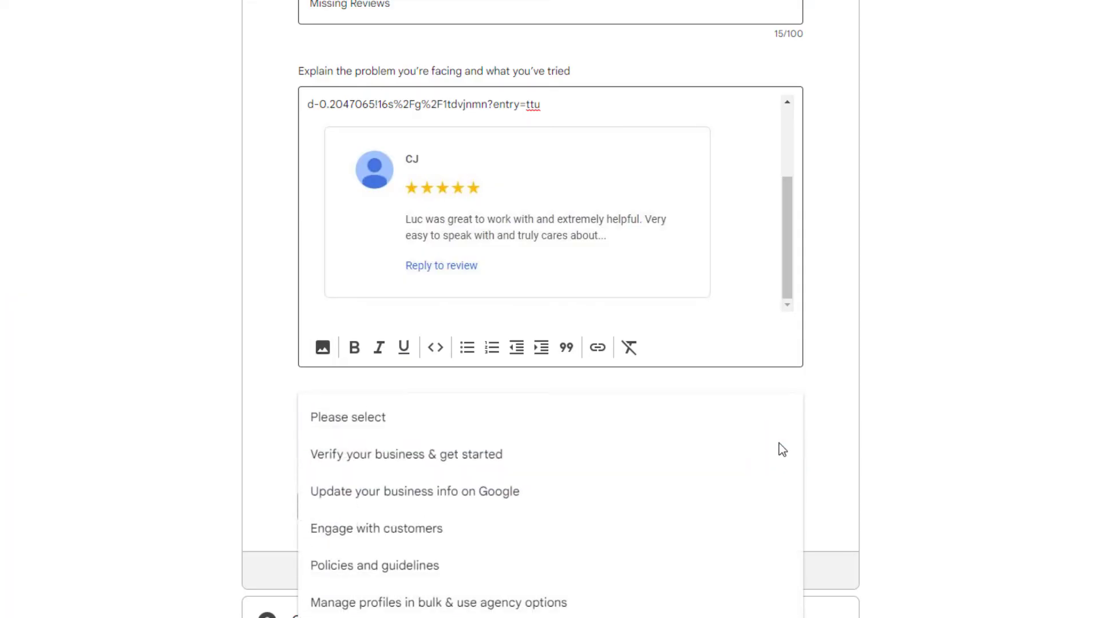
{"action": "left_click", "coordinate": [395, 531]}
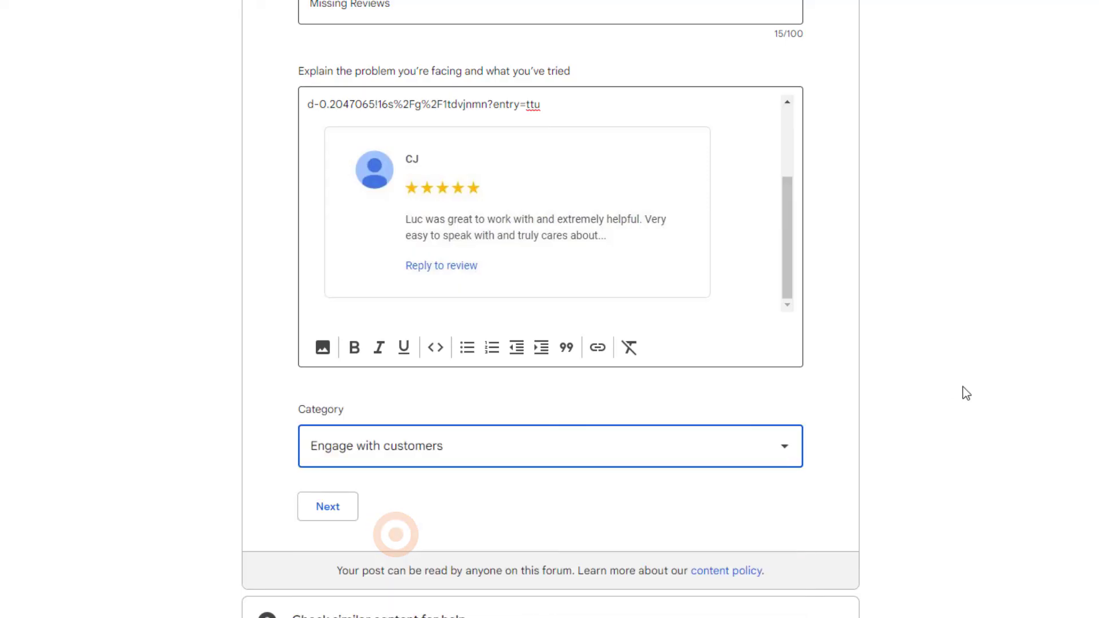
{"action": "left_click", "coordinate": [327, 506]}
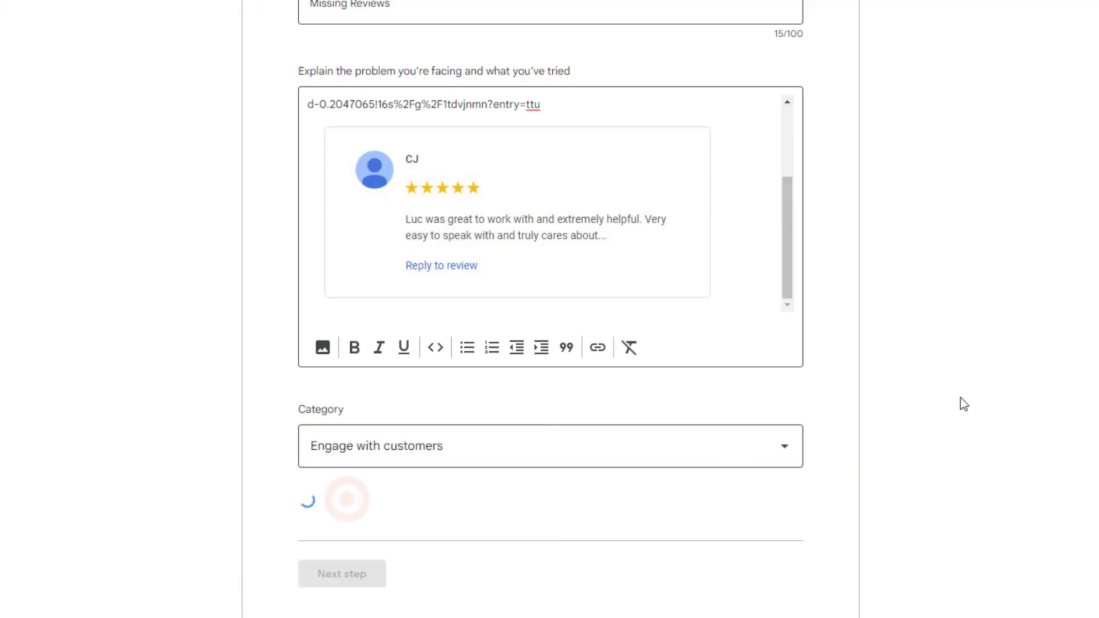
{"action": "left_click", "coordinate": [351, 532]}
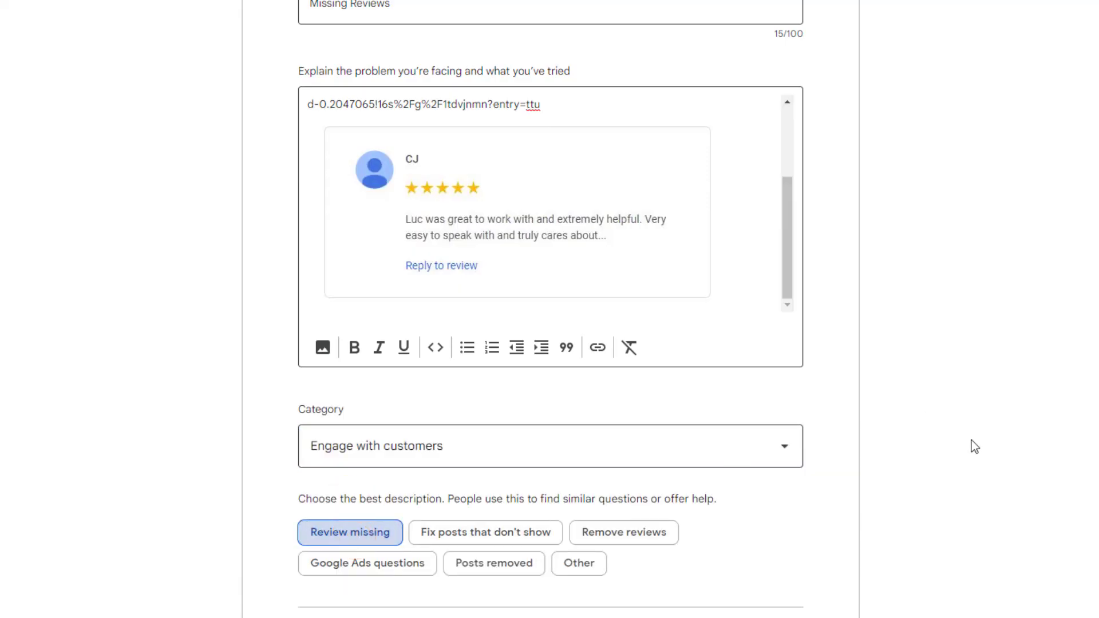
{"action": "scroll", "coordinate": [971, 444], "scroll_direction": "down", "scroll_amount": 5}
Skip past the suggested articles, set Platform to Web, and advance to Confirm and post.
{"action": "left_click", "coordinate": [343, 331]}
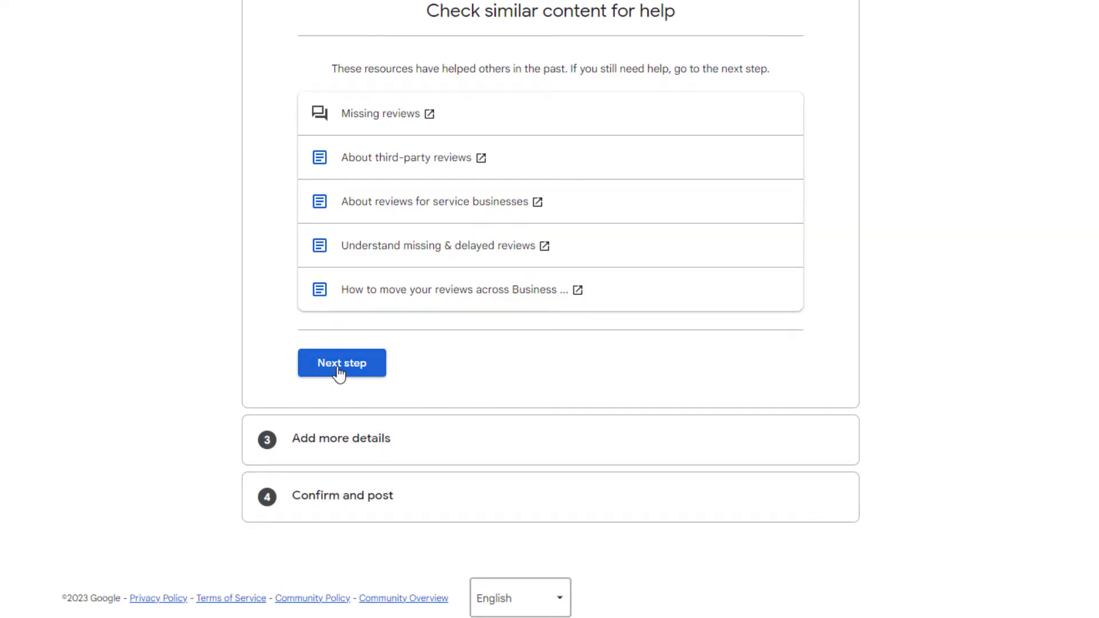
{"action": "left_click", "coordinate": [339, 366]}
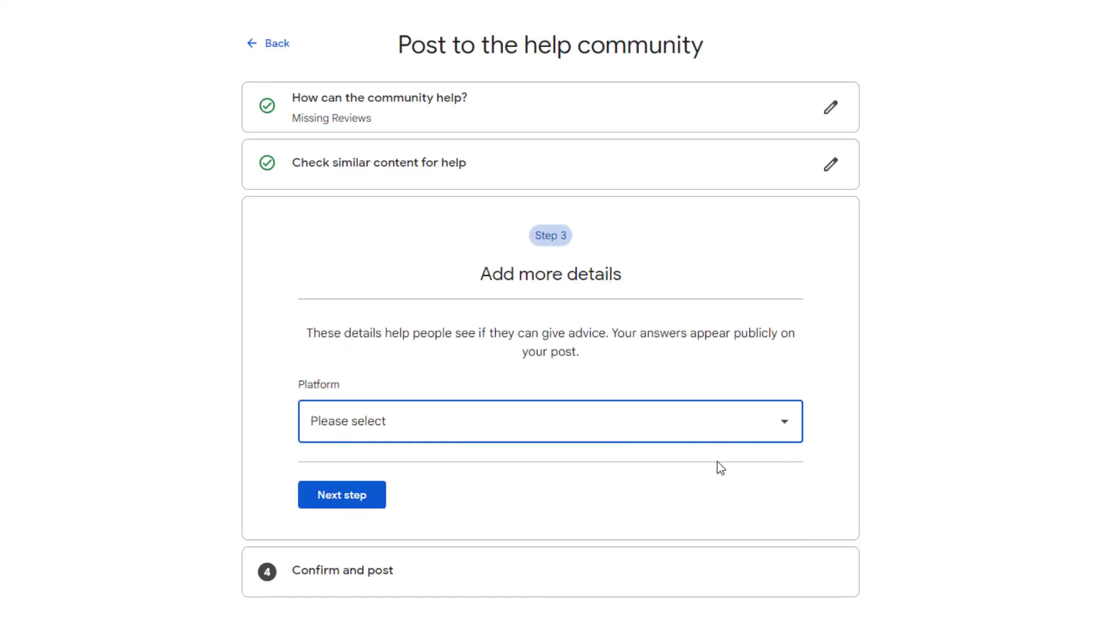
{"action": "left_click", "coordinate": [786, 420]}
{"action": "left_click", "coordinate": [340, 579]}
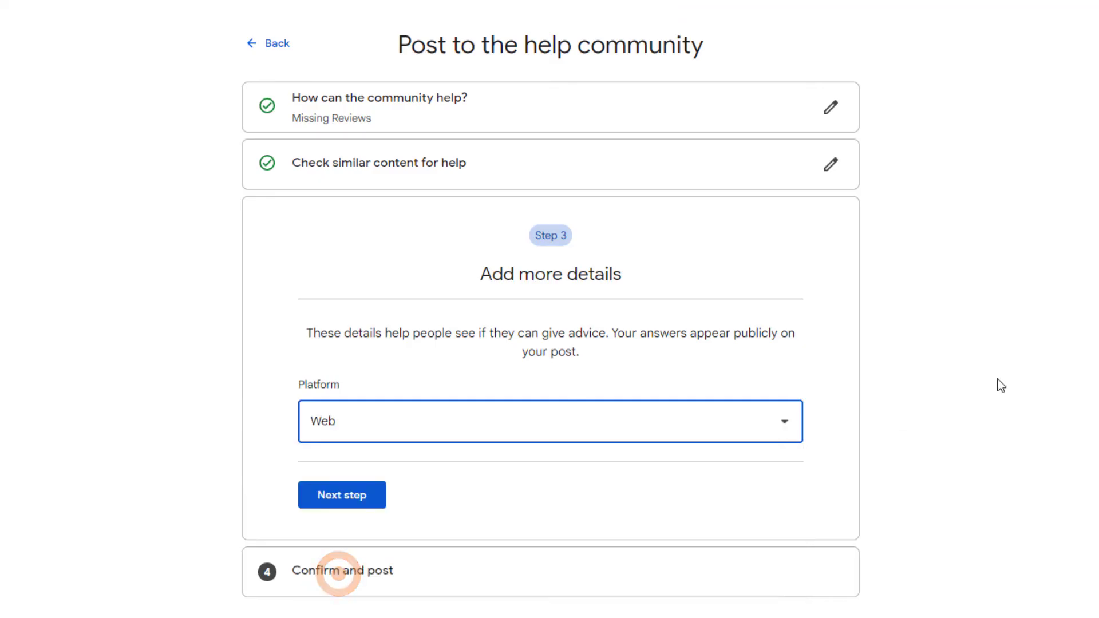
{"action": "scroll", "coordinate": [1056, 357], "scroll_direction": "down", "scroll_amount": 2}
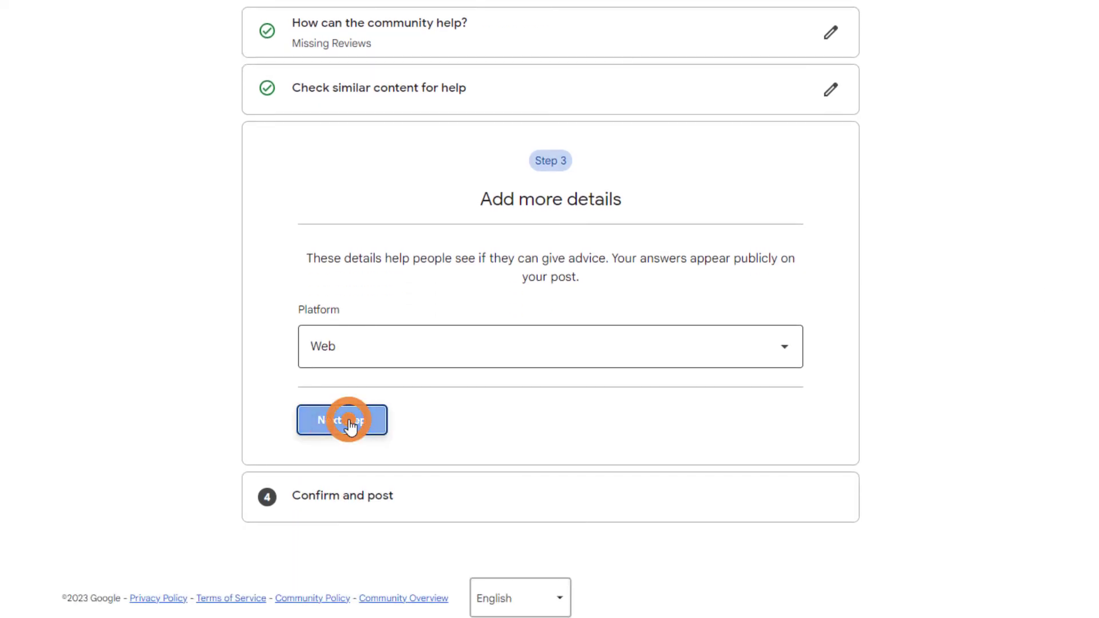
{"action": "left_click", "coordinate": [350, 424]}
{"action": "scroll", "coordinate": [1060, 322], "scroll_direction": "down", "scroll_amount": 2}
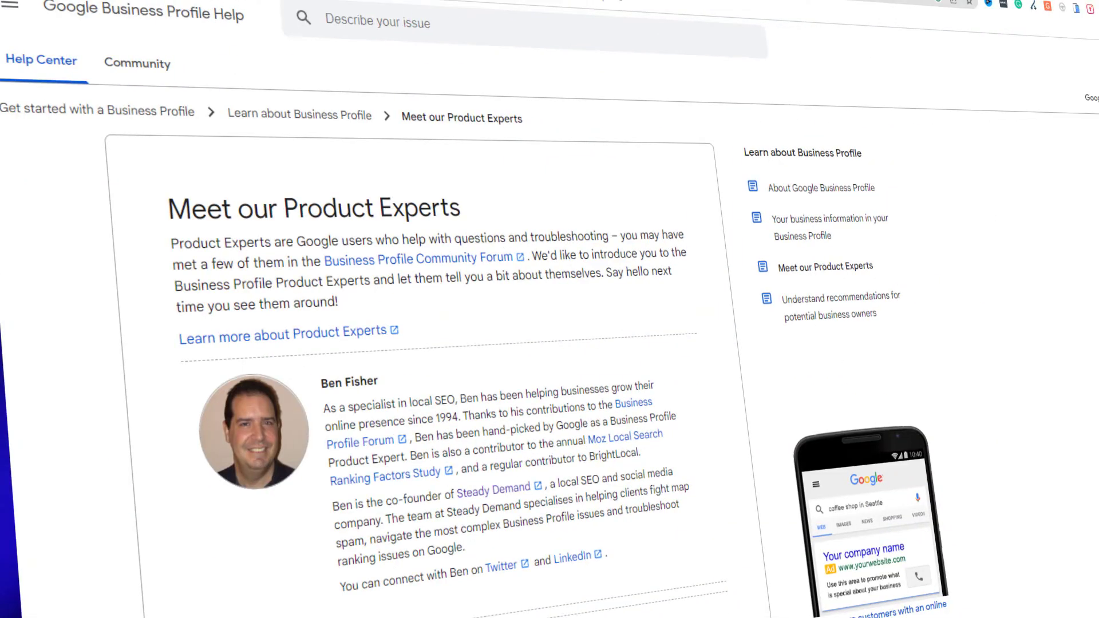
{"action": "scroll", "coordinate": [434, 344], "scroll_direction": "down", "scroll_amount": 4}
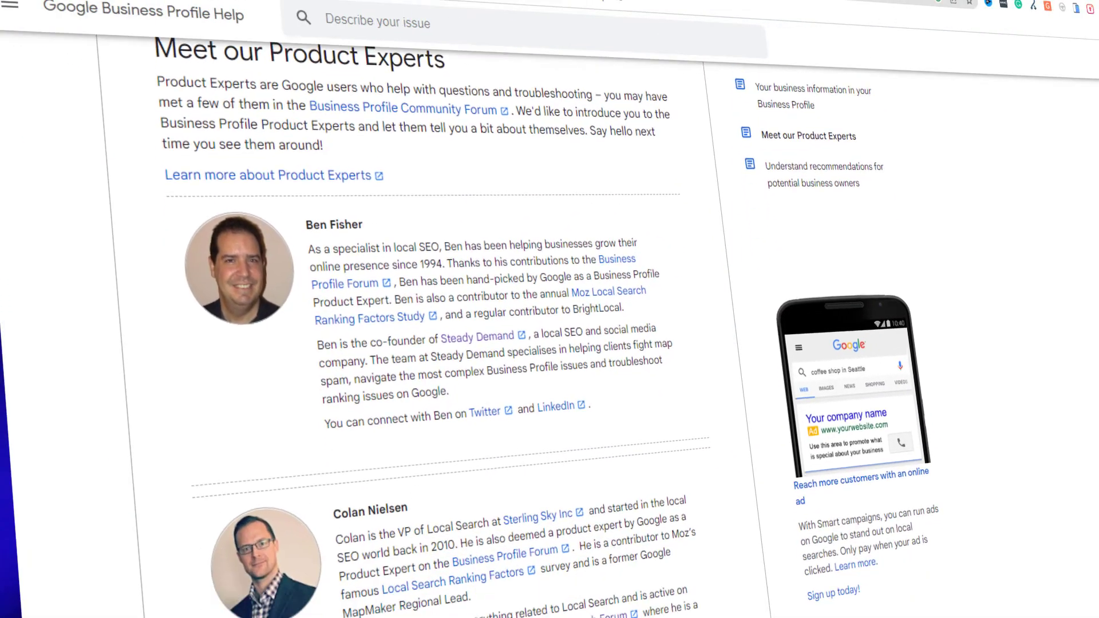
{"action": "scroll", "coordinate": [434, 343], "scroll_direction": "down", "scroll_amount": 6}
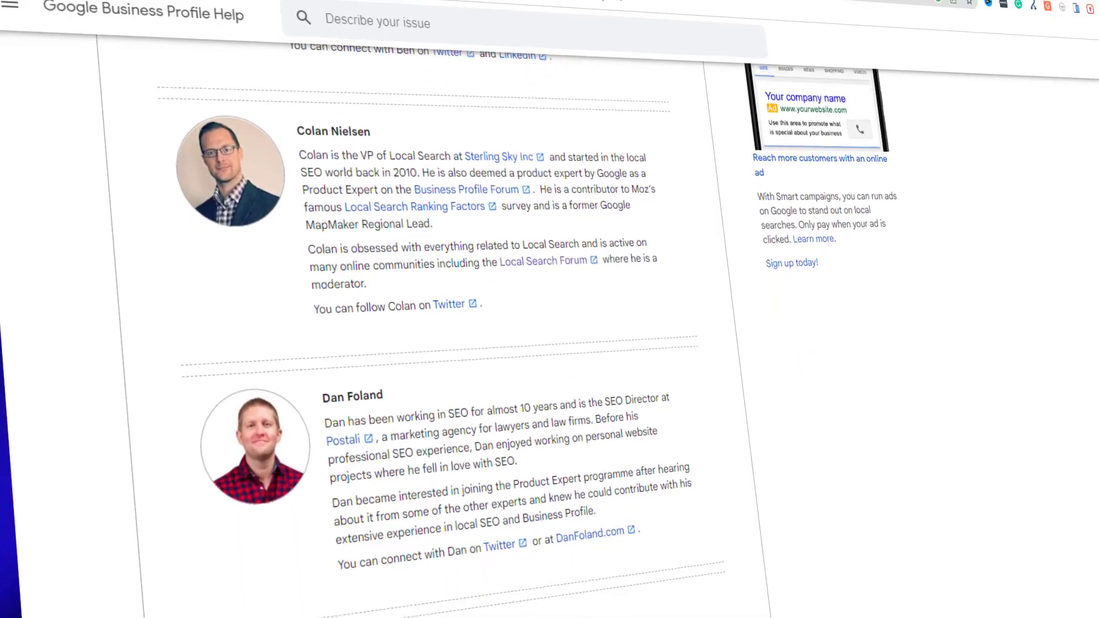
{"action": "scroll", "coordinate": [435, 343], "scroll_direction": "down", "scroll_amount": 8}
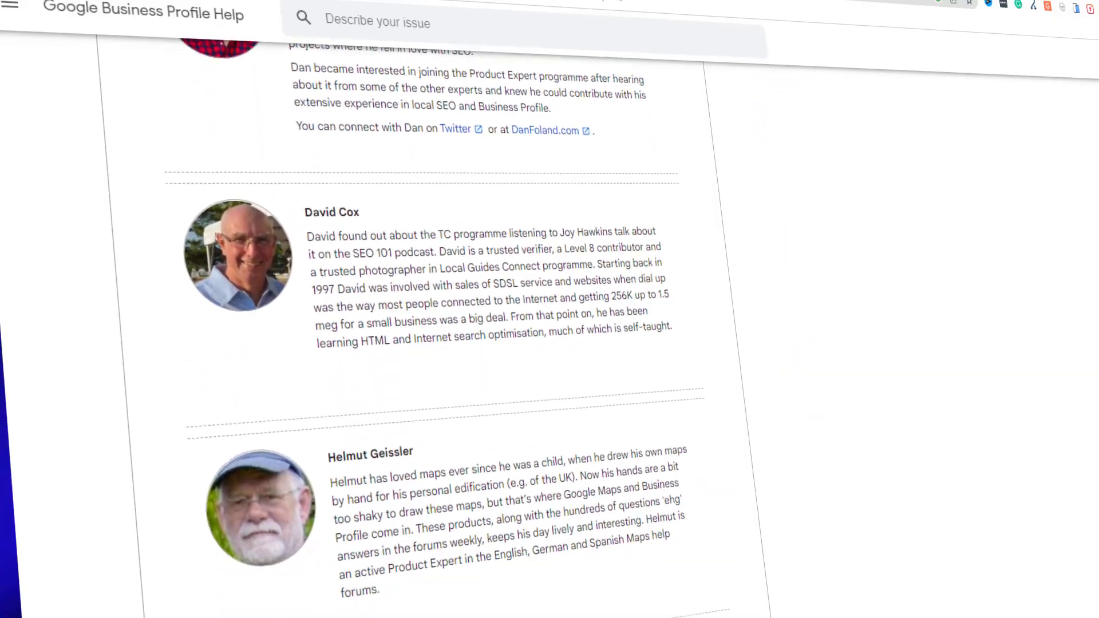